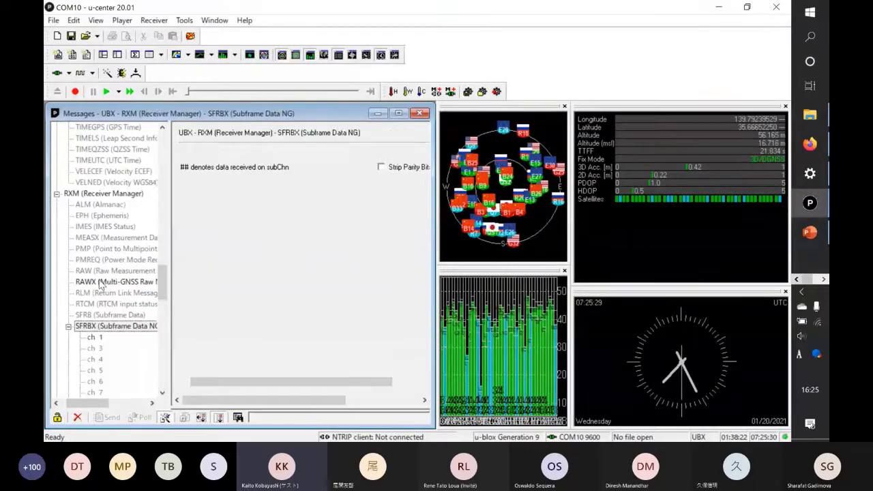
View the RAWX multi-GNSS raw measurement data in the RXM message group.
{"action": "left_click", "coordinate": [102, 283]}
Open the TMODE3 (Time Mode 3) message in the CFG group and set its mode to 2 - Fixed Mode.
{"action": "scroll", "coordinate": [100, 283], "scroll_direction": "up", "scroll_amount": 8}
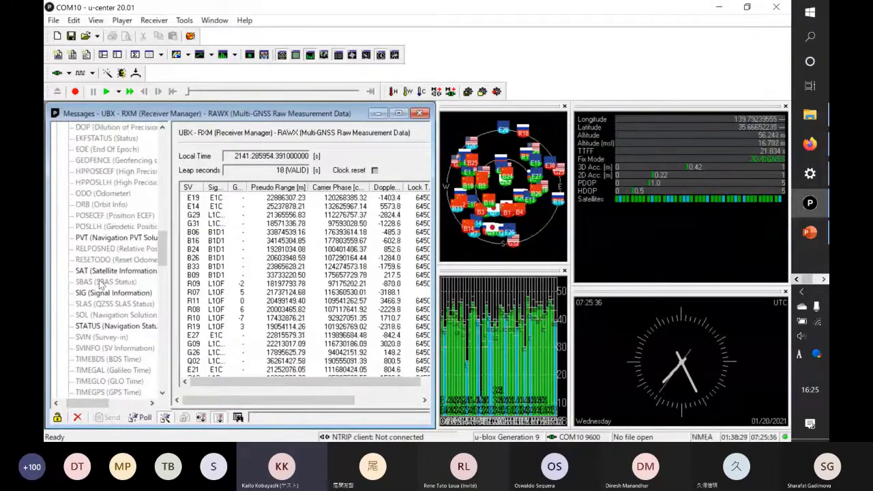
{"action": "scroll", "coordinate": [101, 284], "scroll_direction": "up", "scroll_amount": 6}
{"action": "scroll", "coordinate": [101, 284], "scroll_direction": "up", "scroll_amount": 2}
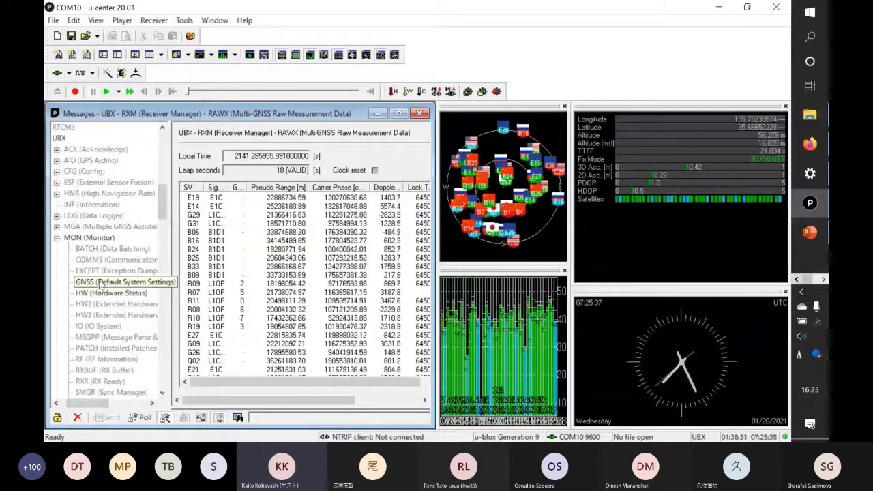
{"action": "scroll", "coordinate": [101, 283], "scroll_direction": "down", "scroll_amount": 4}
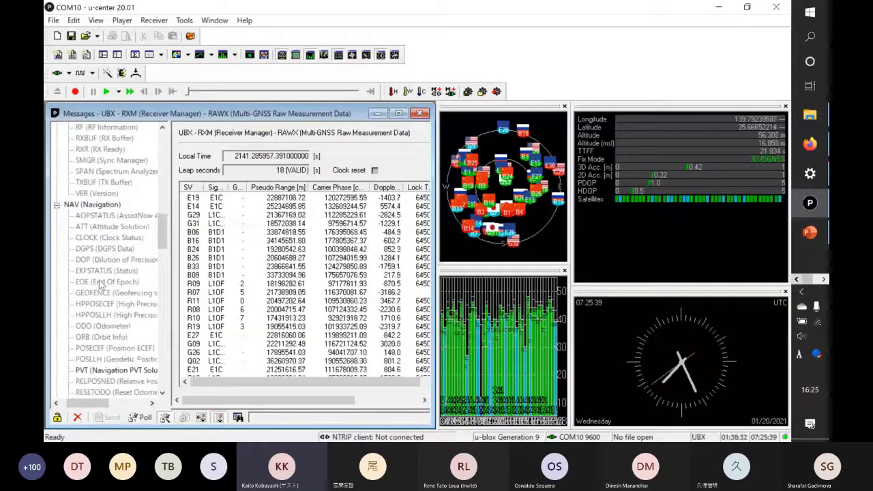
{"action": "scroll", "coordinate": [100, 283], "scroll_direction": "up", "scroll_amount": 6}
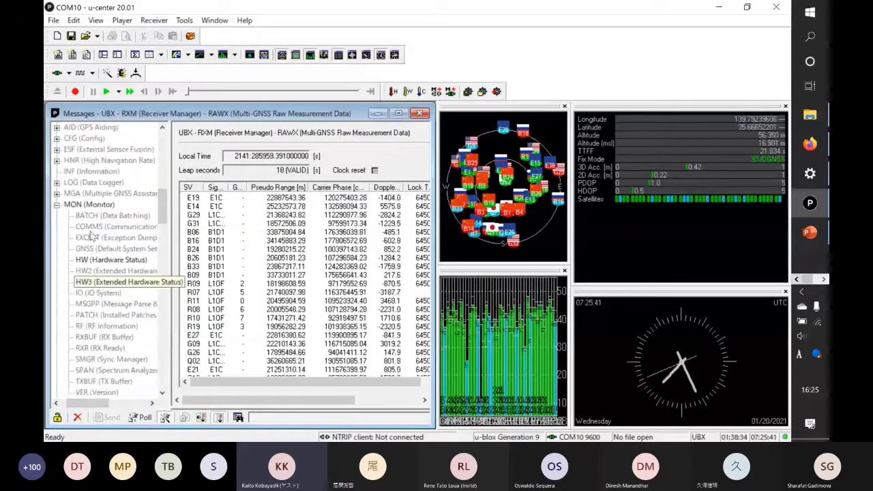
{"action": "left_click", "coordinate": [57, 138]}
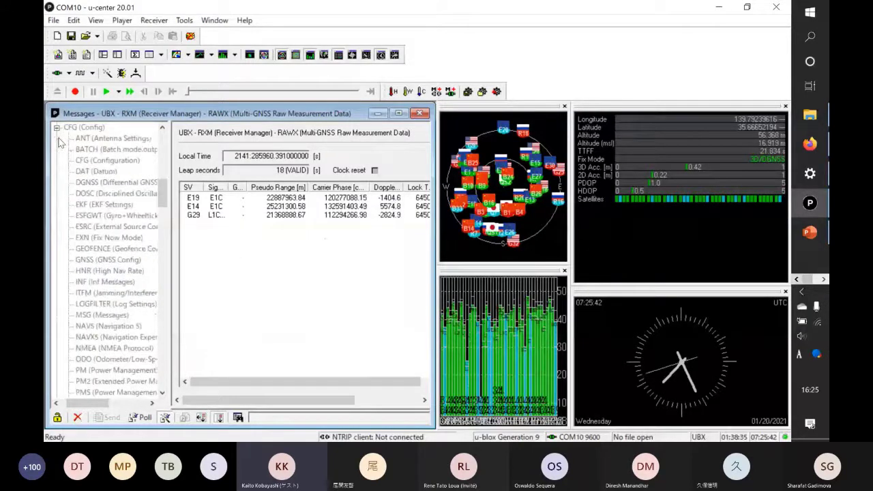
{"action": "scroll", "coordinate": [103, 300], "scroll_direction": "down", "scroll_amount": 6}
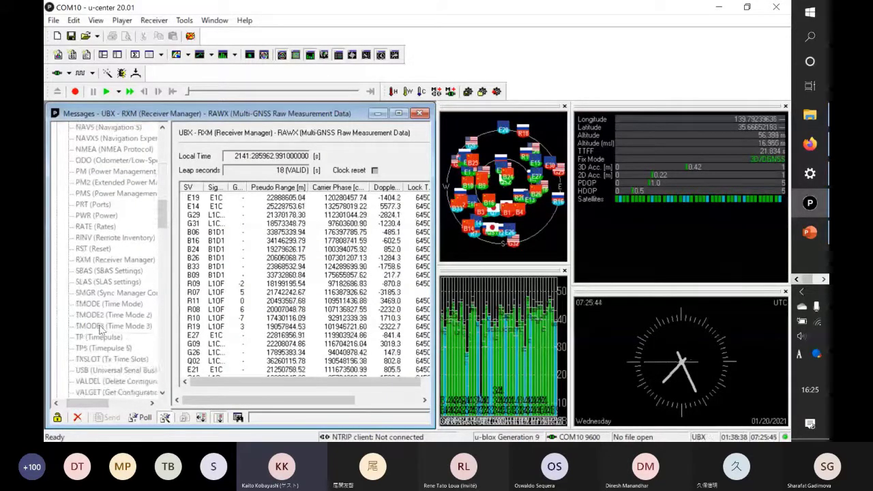
{"action": "left_click", "coordinate": [113, 326]}
{"action": "left_click", "coordinate": [339, 173]}
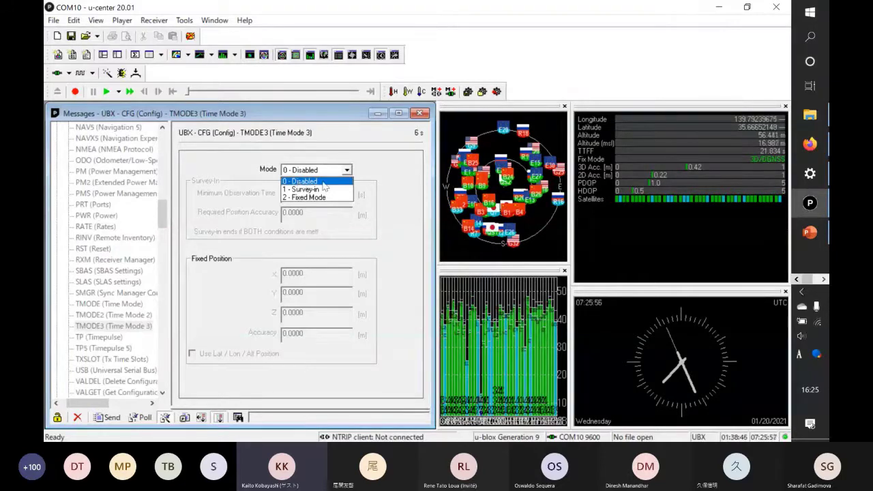
{"action": "left_click", "coordinate": [321, 198]}
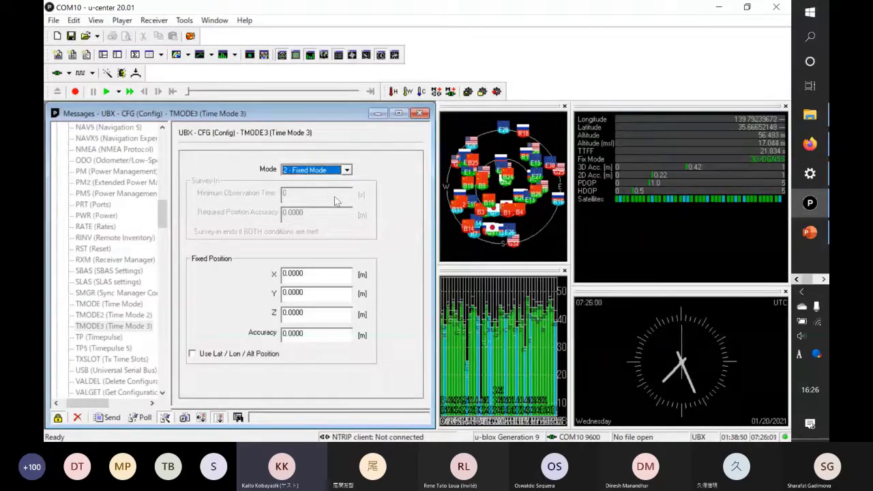
Switch the fixed position to Lat / Lon / Alt entry and set the latitude to 35.66650897 deg.
{"action": "left_click", "coordinate": [192, 355]}
{"action": "left_click_drag", "start_coordinate": [333, 273], "coordinate": [264, 273]}
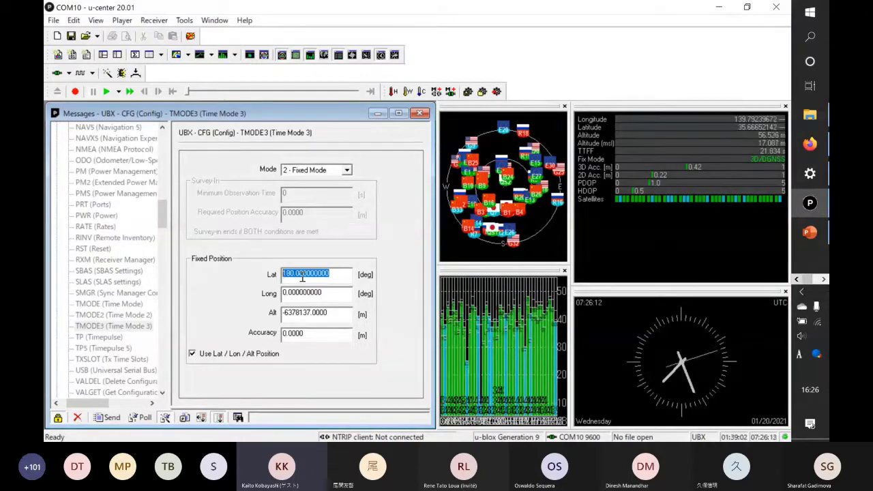
{"action": "type", "text": "35"}
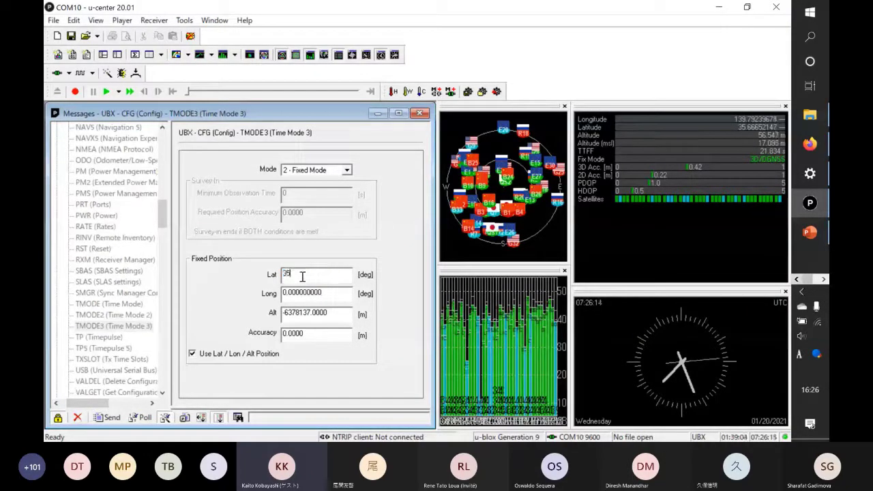
{"action": "type", "text": ".666"}
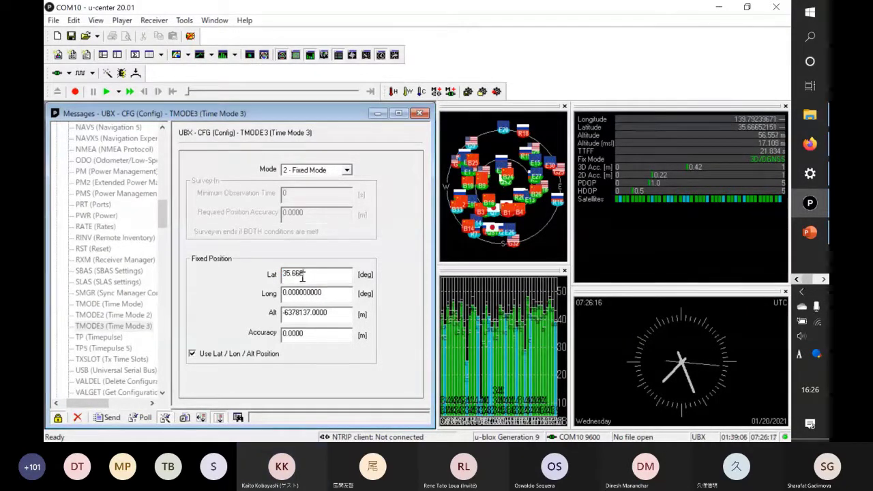
{"action": "type", "text": "50897"}
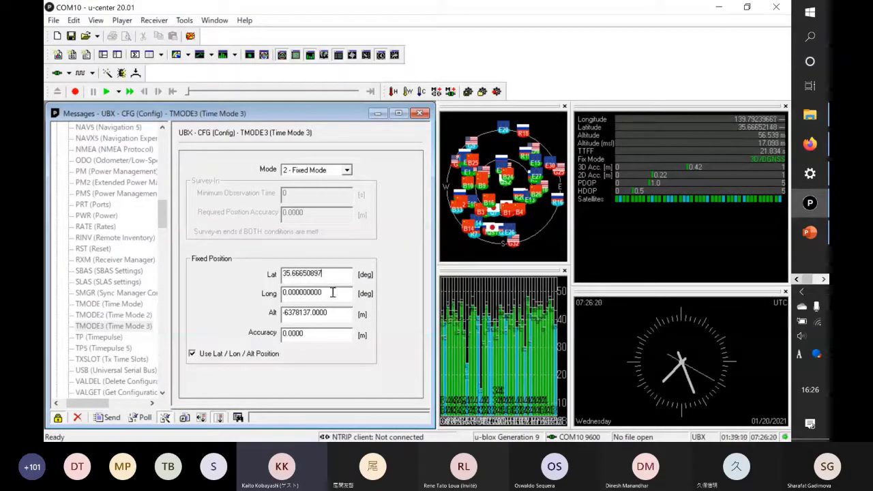
Set the fixed position's longitude to 139.79238873 deg.
{"action": "left_click_drag", "start_coordinate": [333, 292], "coordinate": [241, 293]}
{"action": "type", "text": "13"}
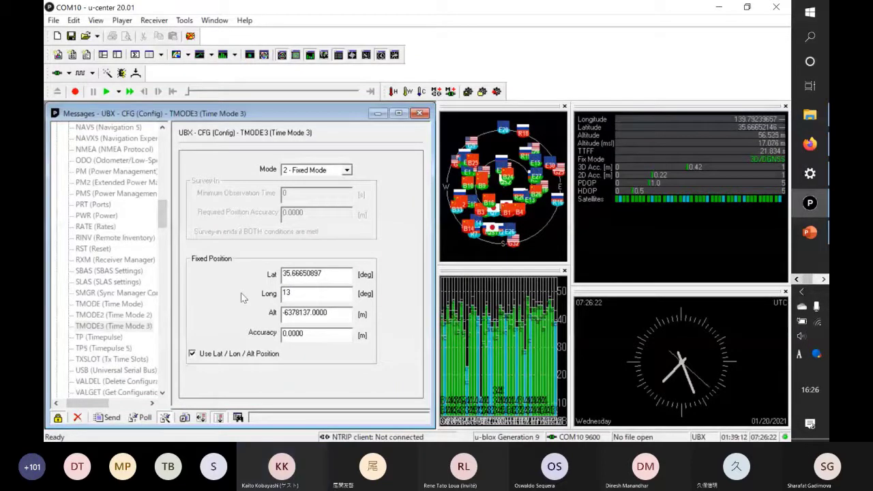
{"action": "type", "text": "9."}
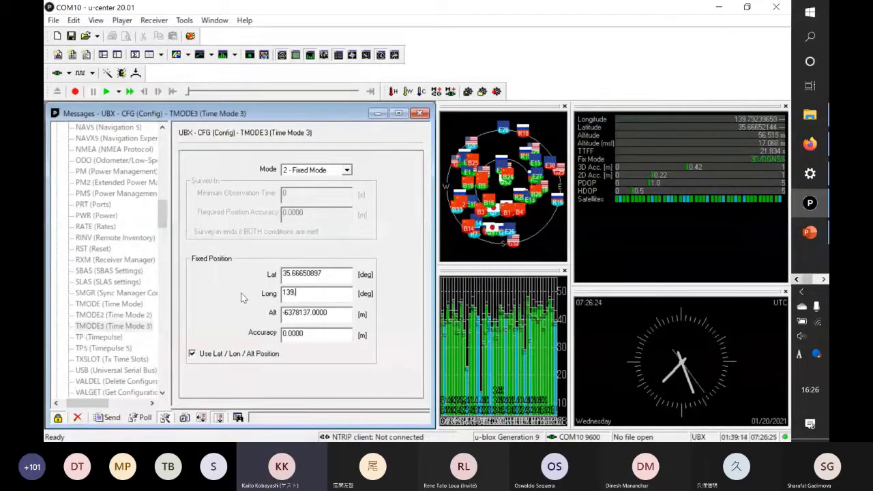
{"action": "type", "text": "792"}
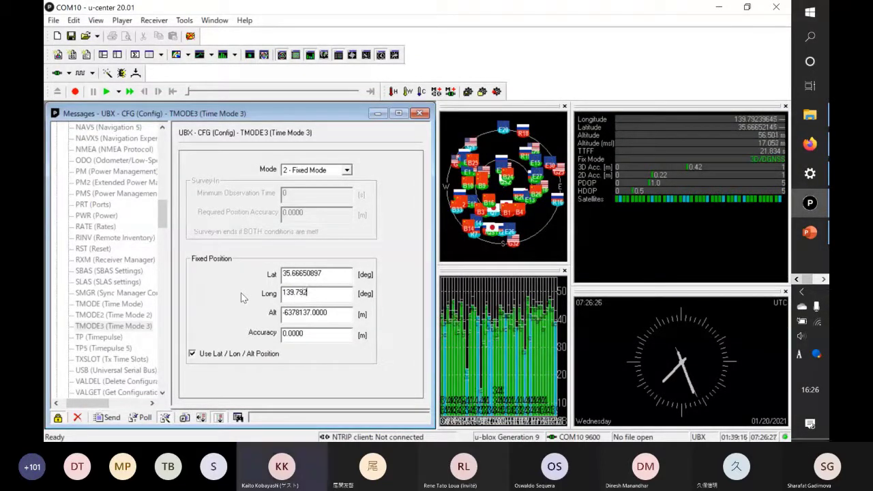
{"action": "type", "text": "3"}
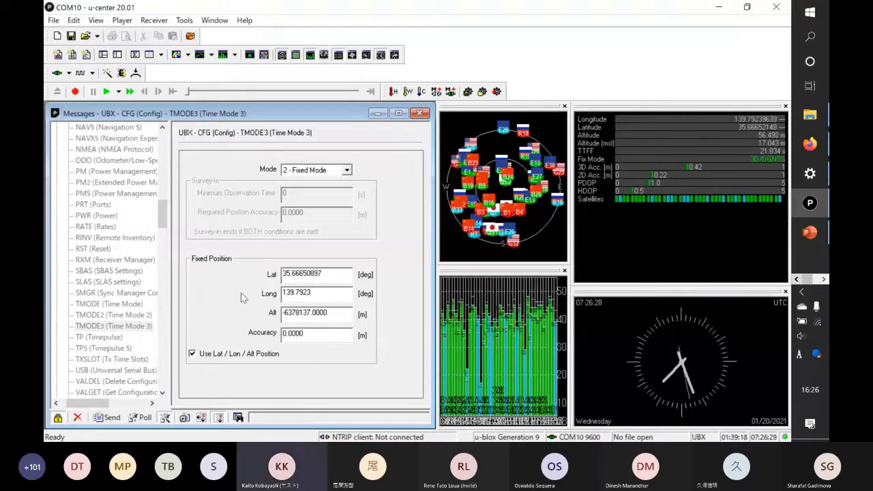
{"action": "type", "text": "8873"}
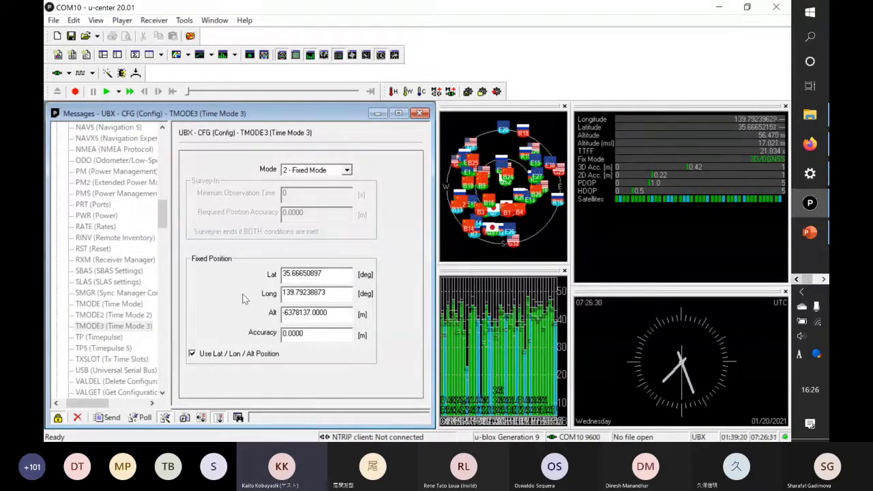
Set the fixed position's altitude to 59.449 m and send the TMODE3 configuration to the receiver.
{"action": "key", "text": "Tab"}
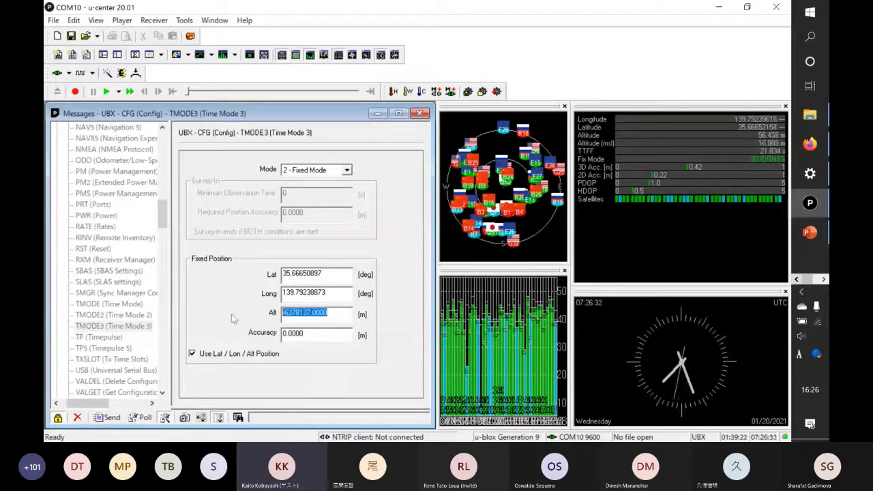
{"action": "type", "text": "59"}
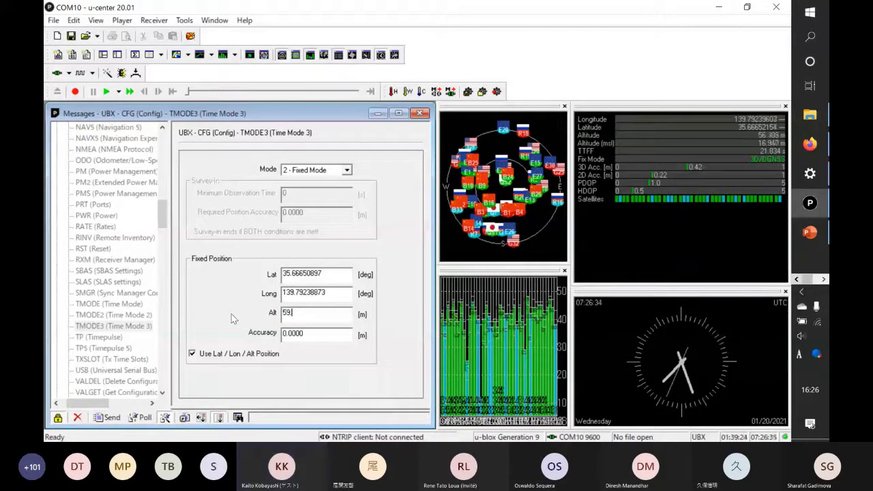
{"action": "type", "text": ".449"}
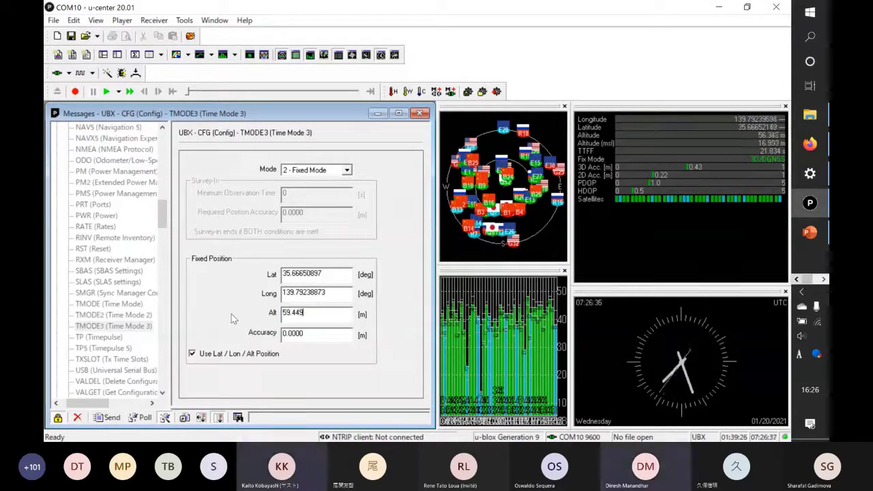
{"action": "left_click", "coordinate": [111, 417]}
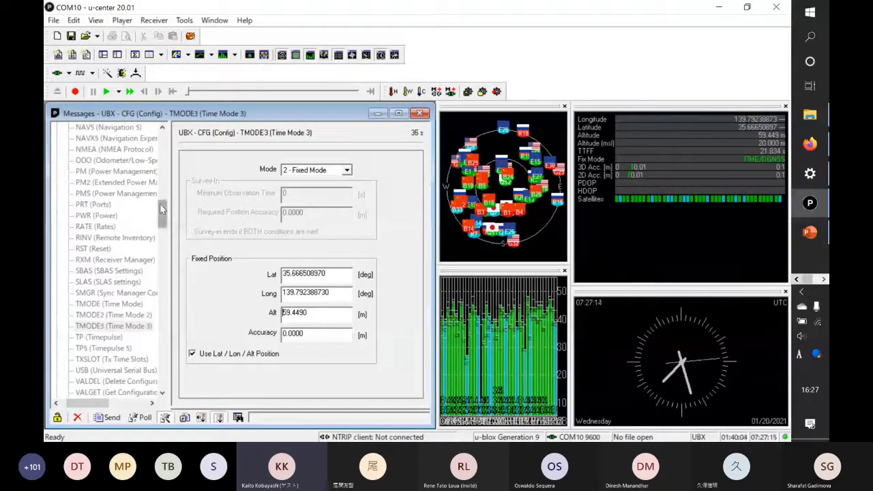
Open the PRT (Ports) configuration message in the CFG group and set its target to 3 - USB.
{"action": "left_click_drag", "start_coordinate": [159, 203], "coordinate": [163, 175]}
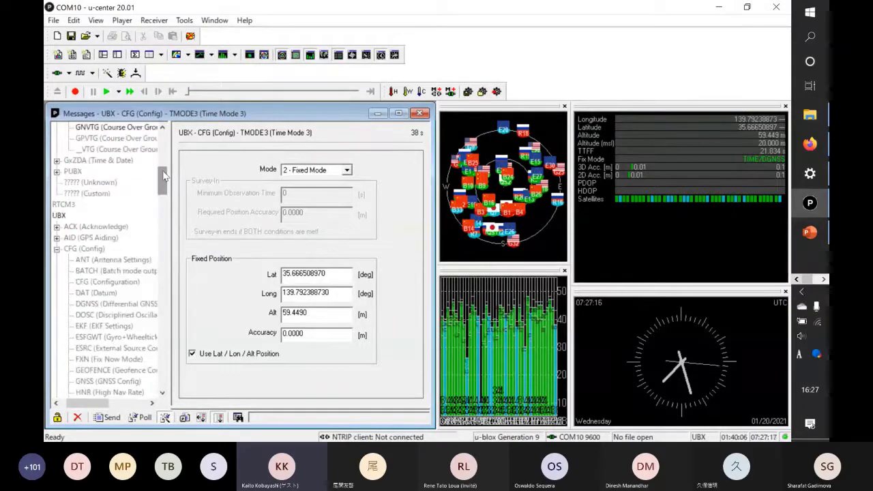
{"action": "scroll", "coordinate": [117, 313], "scroll_direction": "down", "scroll_amount": 1}
{"action": "scroll", "coordinate": [117, 313], "scroll_direction": "down", "scroll_amount": 4}
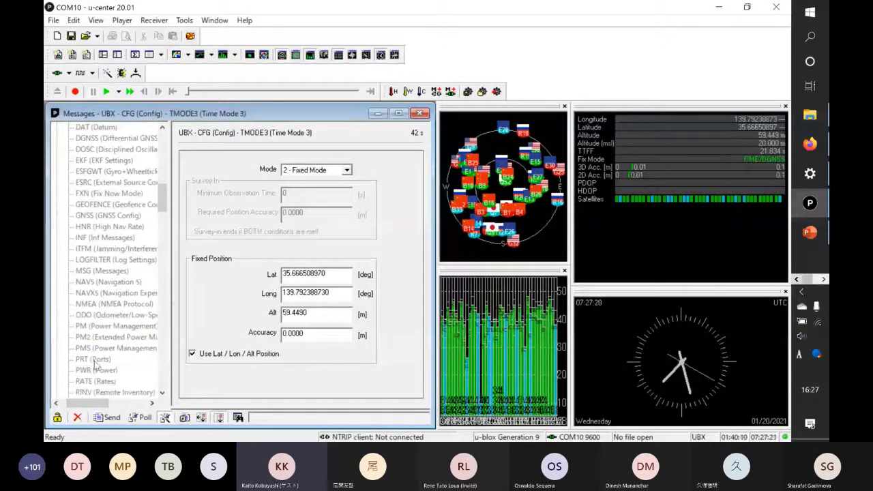
{"action": "left_click", "coordinate": [93, 360]}
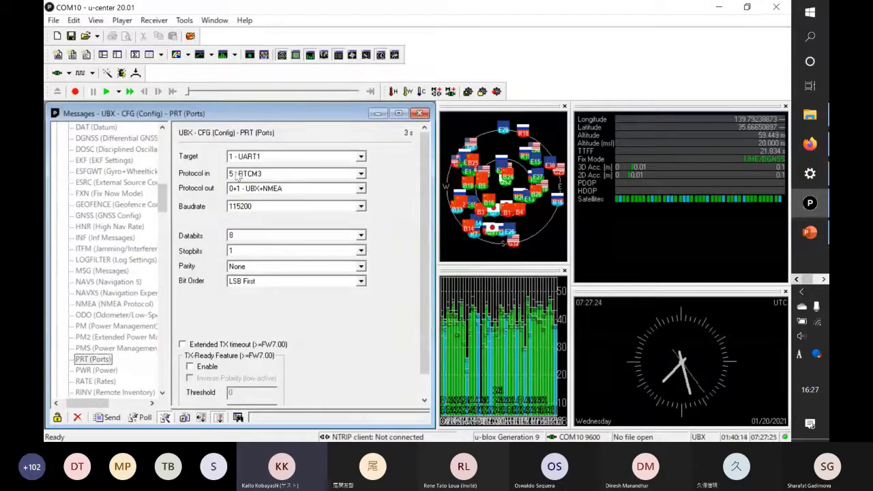
{"action": "left_click", "coordinate": [249, 156]}
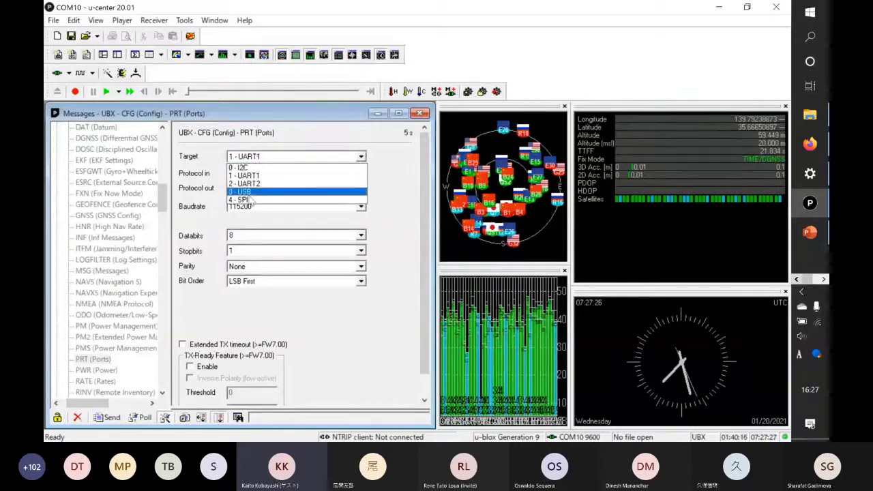
{"action": "left_click", "coordinate": [250, 193]}
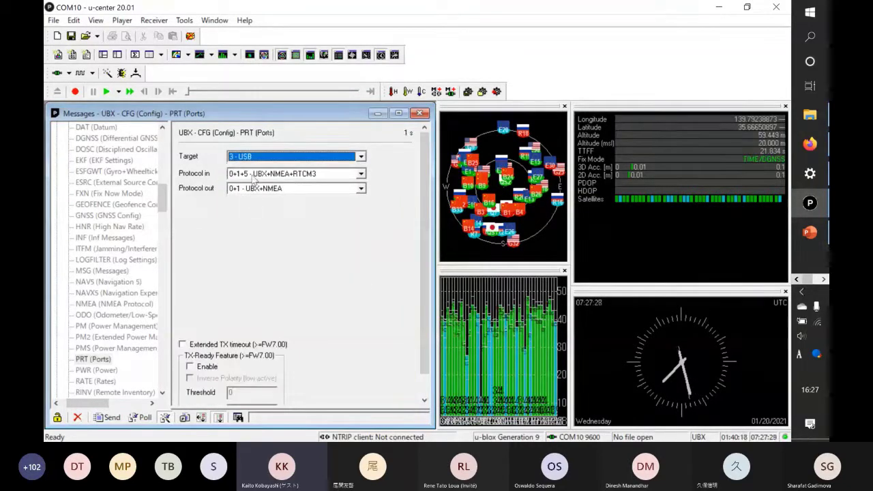
Set the USB port's outgoing protocol to 5 - RTCM3 and send the port configuration to the receiver.
{"action": "left_click", "coordinate": [253, 175]}
{"action": "left_click", "coordinate": [253, 175]}
{"action": "left_click", "coordinate": [254, 190]}
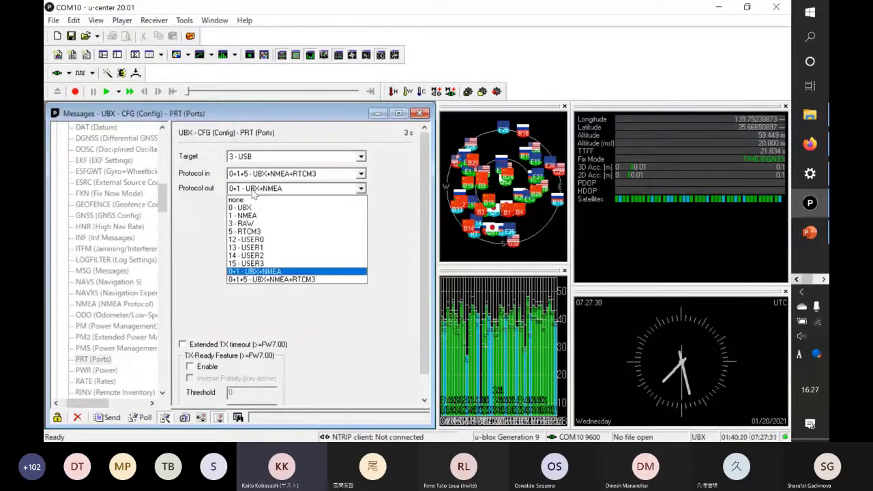
{"action": "left_click", "coordinate": [249, 231]}
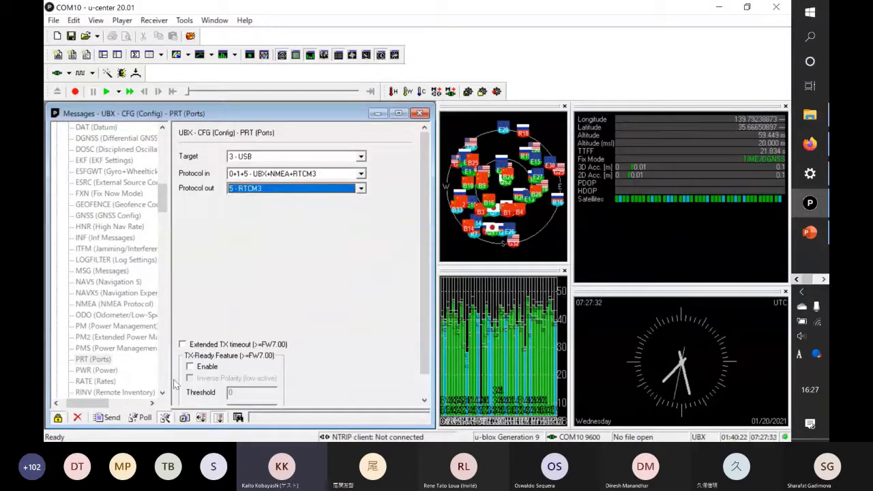
{"action": "left_click", "coordinate": [112, 418]}
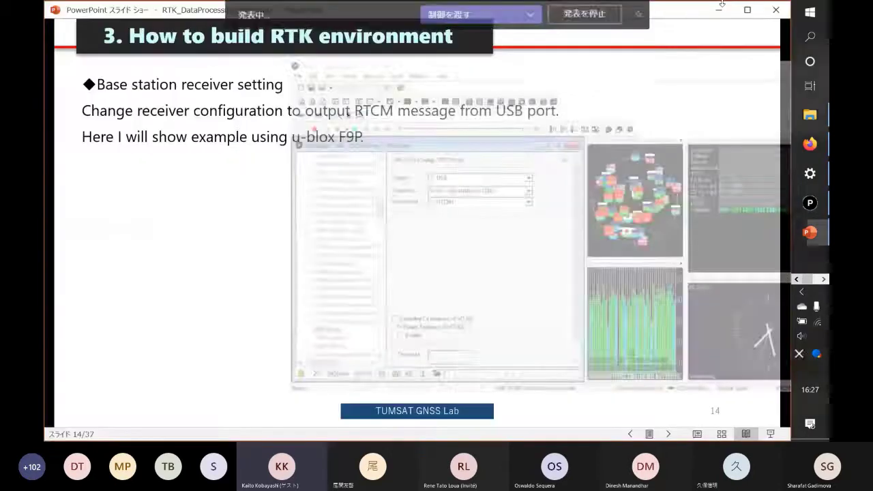
Open the Packet Console, enlarge it to examine the messages output by the receiver, and minimize it.
{"action": "left_click", "coordinate": [718, 7]}
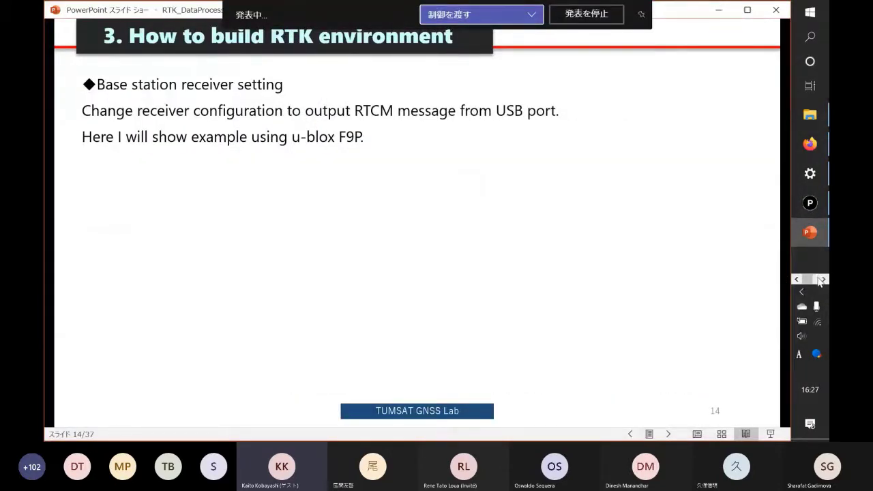
{"action": "left_click", "coordinate": [810, 203]}
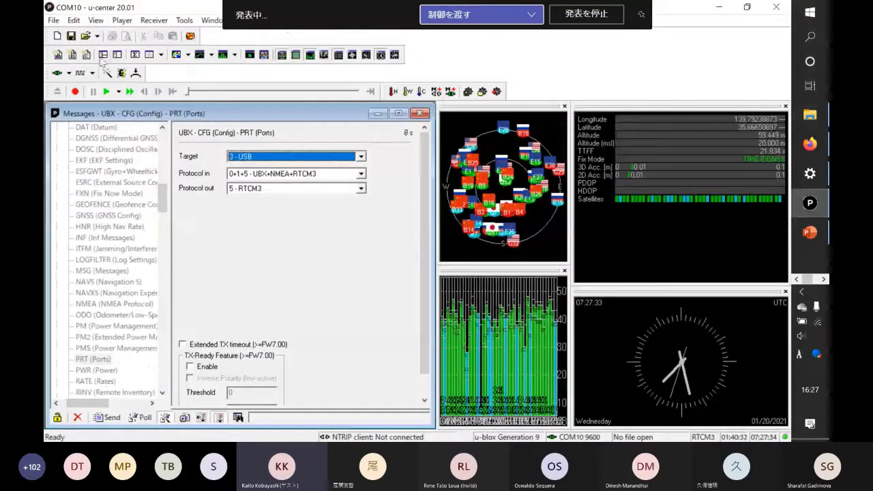
{"action": "left_click", "coordinate": [63, 54]}
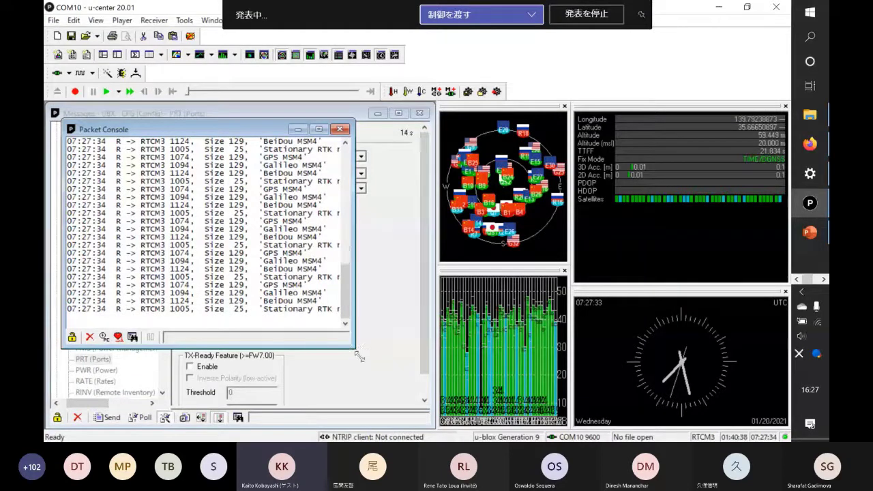
{"action": "left_click_drag", "start_coordinate": [359, 355], "coordinate": [437, 433]}
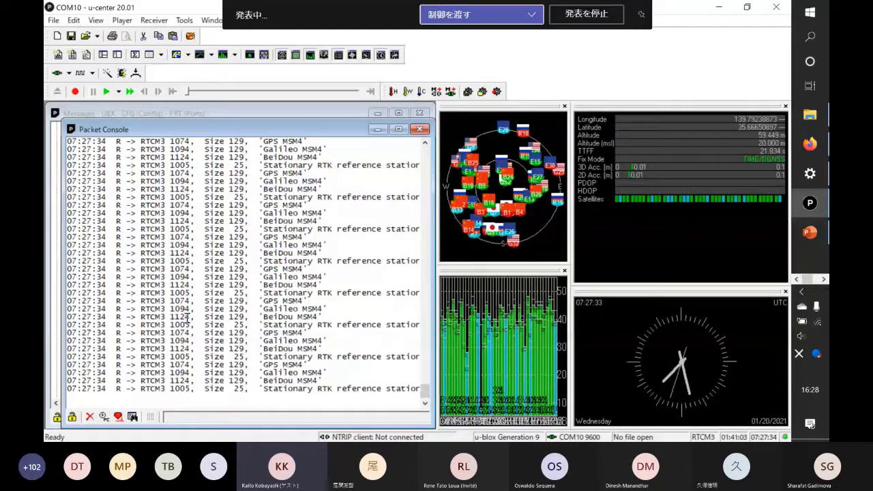
{"action": "left_click", "coordinate": [374, 130]}
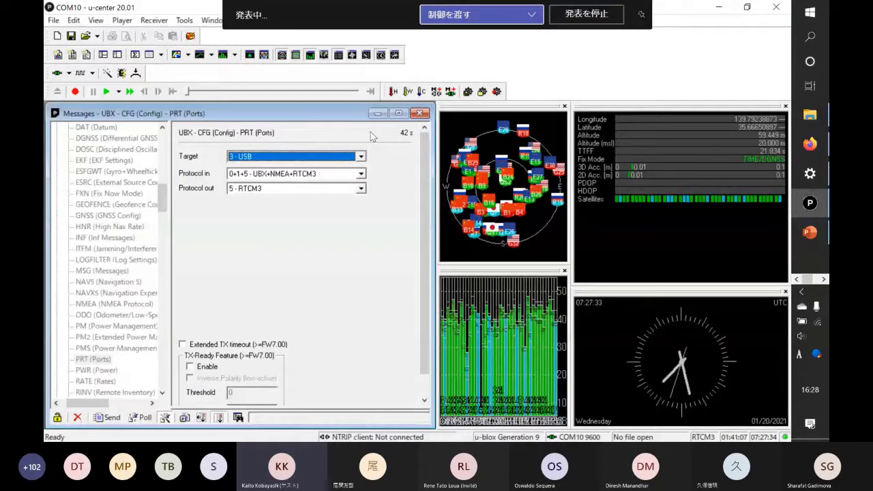
Save the current configuration to the receiver and disconnect the COM10 connection.
{"action": "left_click", "coordinate": [153, 22]}
{"action": "mouse_move", "coordinate": [242, 157]}
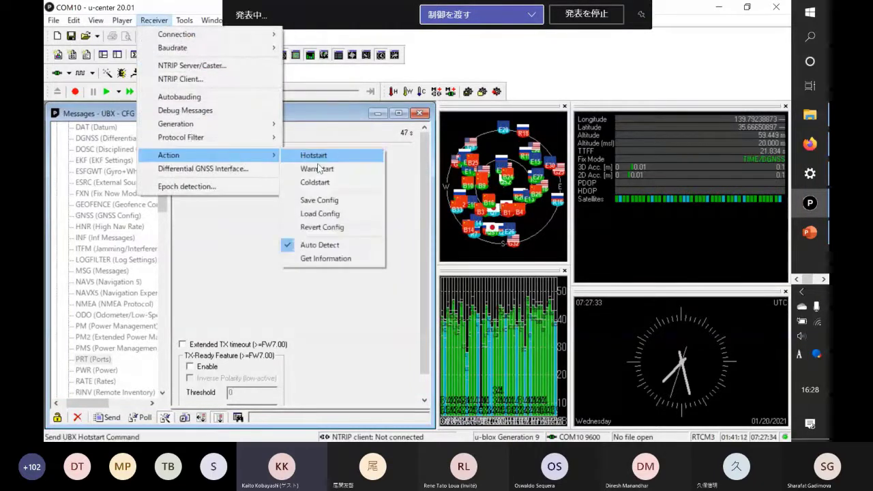
{"action": "left_click", "coordinate": [319, 201]}
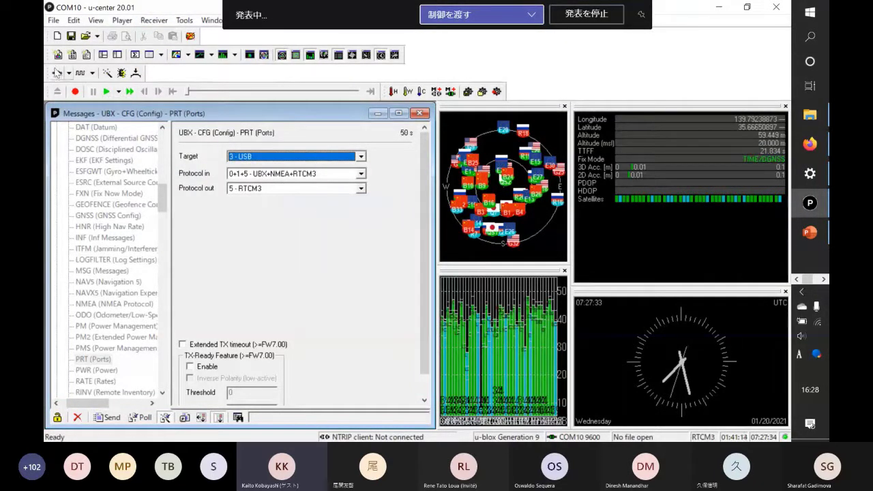
{"action": "left_click", "coordinate": [57, 73]}
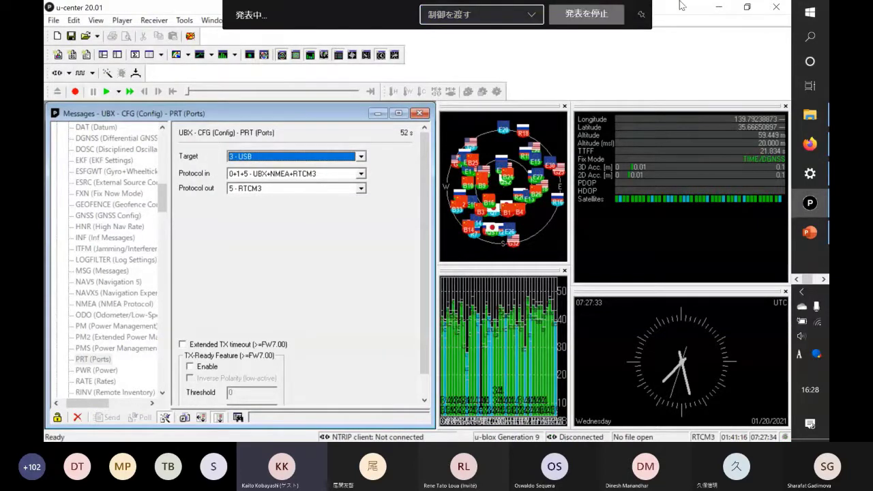
Switch to the PowerPoint slide show, review the receiver setting slide, and display slide 15 on the base station antenna position.
{"action": "key", "text": "alt+Tab"}
{"action": "left_click", "coordinate": [424, 253]}
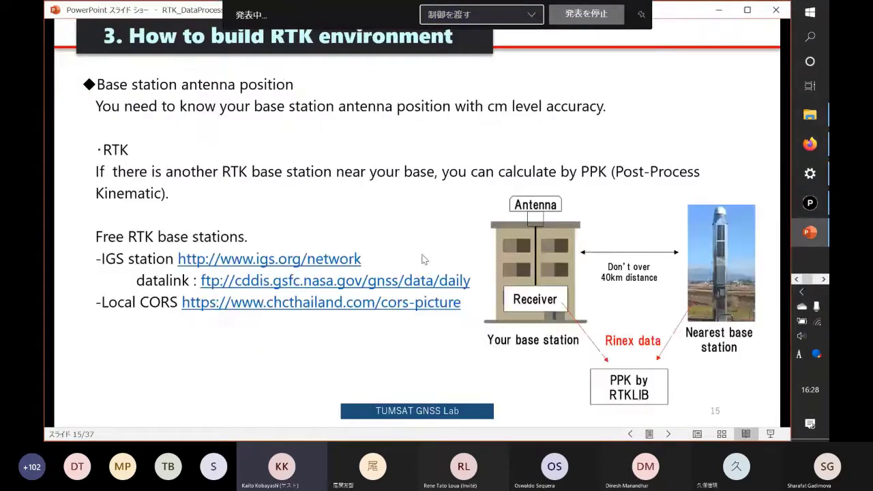
{"action": "key", "text": "Left"}
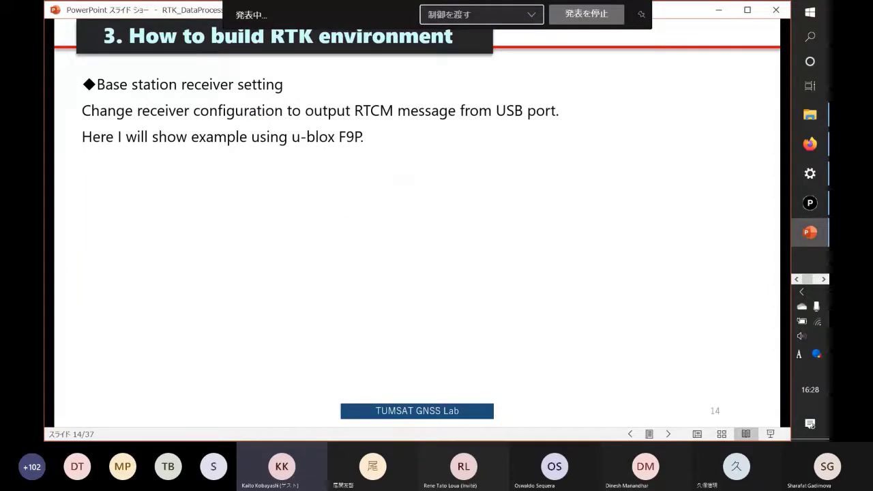
{"action": "left_click", "coordinate": [825, 197]}
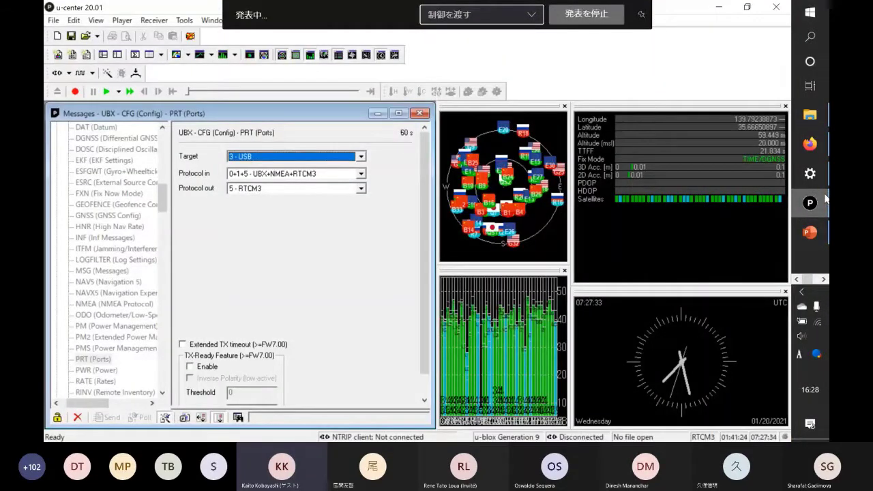
{"action": "left_click", "coordinate": [825, 198]}
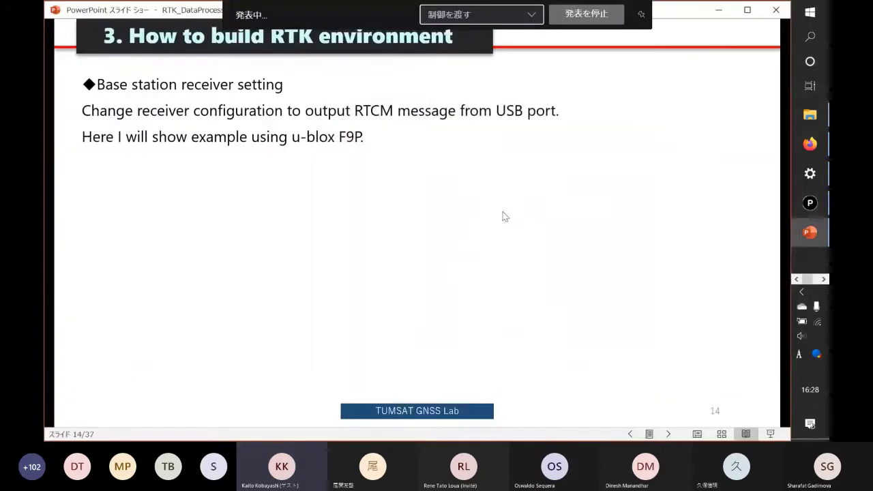
{"action": "left_click", "coordinate": [457, 221]}
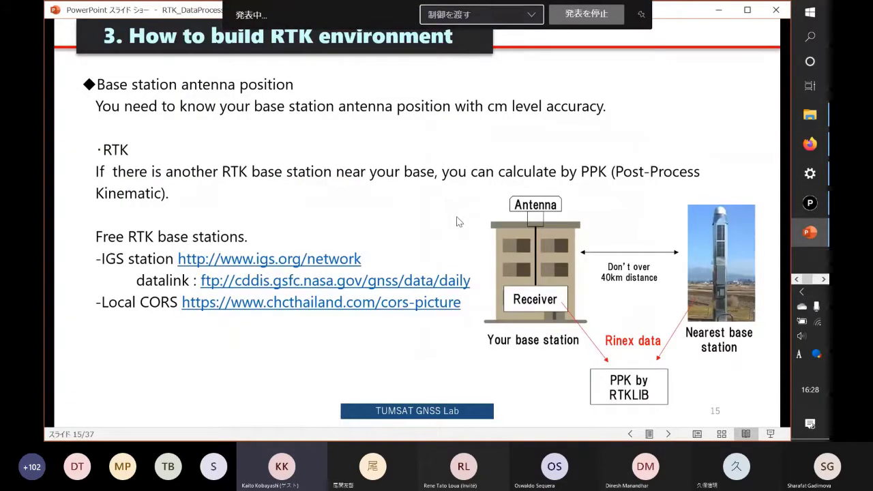
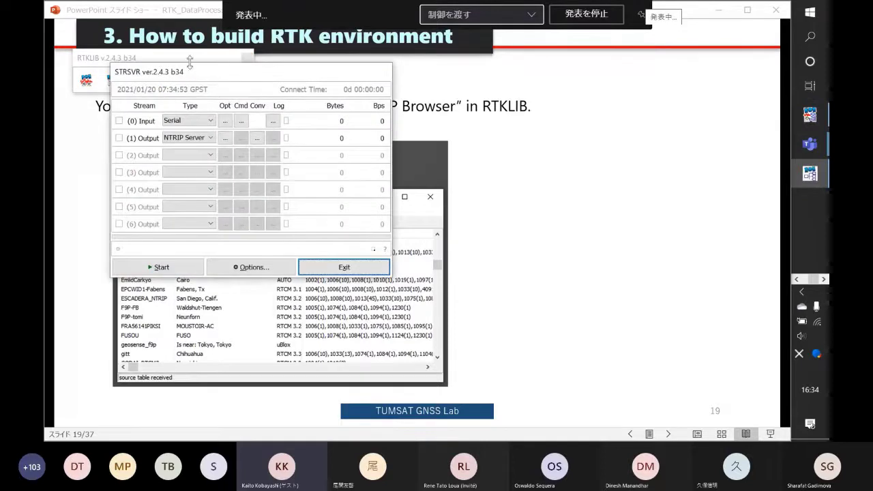
Move the STRSVR window aside and accept the serial input options with port COM10 and a bitrate of 9600 bps.
{"action": "left_click_drag", "start_coordinate": [190, 61], "coordinate": [293, 101]}
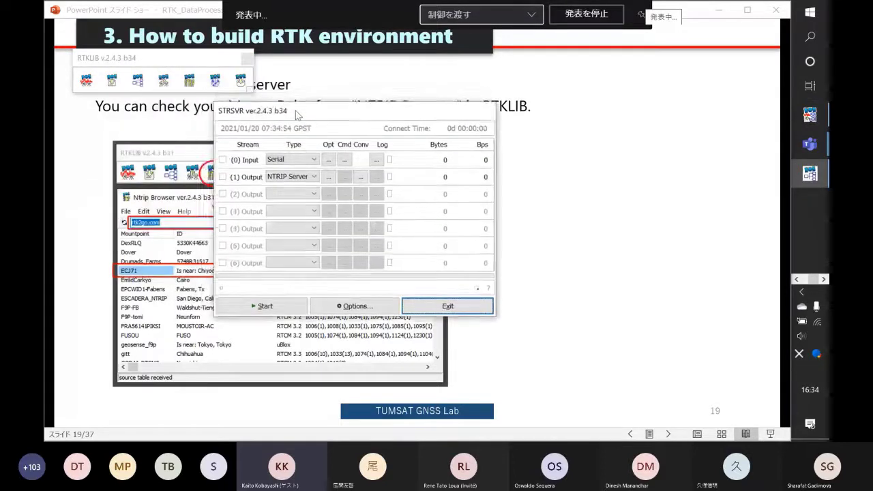
{"action": "left_click", "coordinate": [329, 161]}
{"action": "left_click", "coordinate": [346, 186]}
{"action": "left_click", "coordinate": [347, 187]}
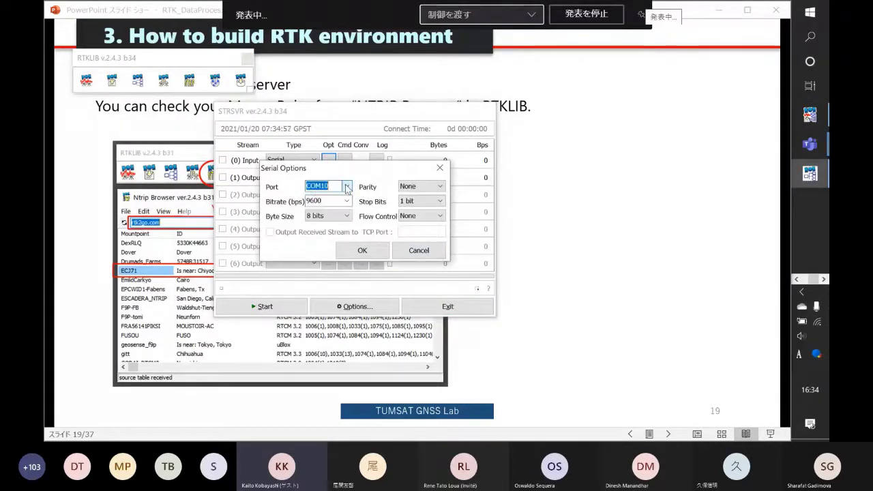
{"action": "left_click", "coordinate": [328, 187]}
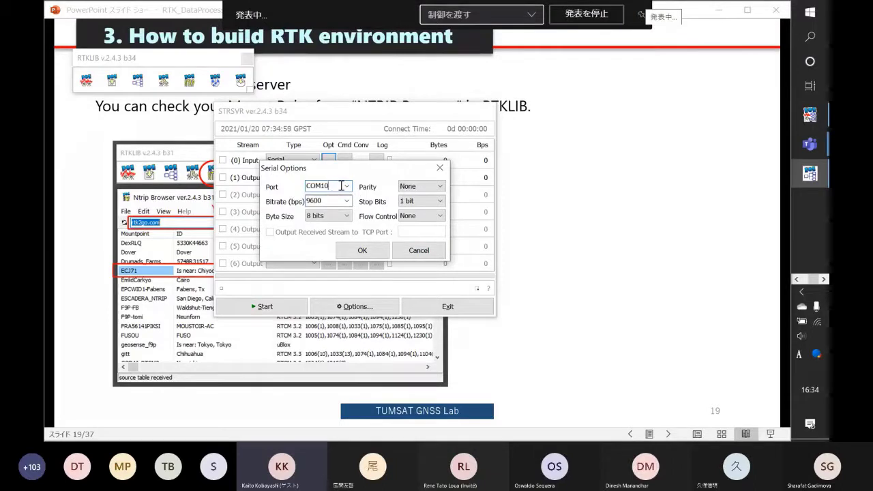
{"action": "left_click", "coordinate": [354, 250]}
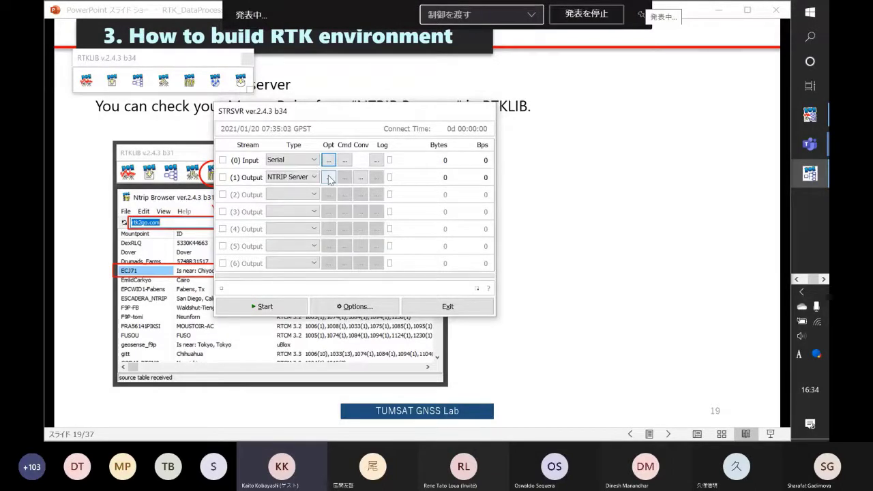
Accept the NTRIP server output options with caster rtk2go.com, port 2101 and mountpoint ECJ71, and start streaming.
{"action": "left_click", "coordinate": [329, 176]}
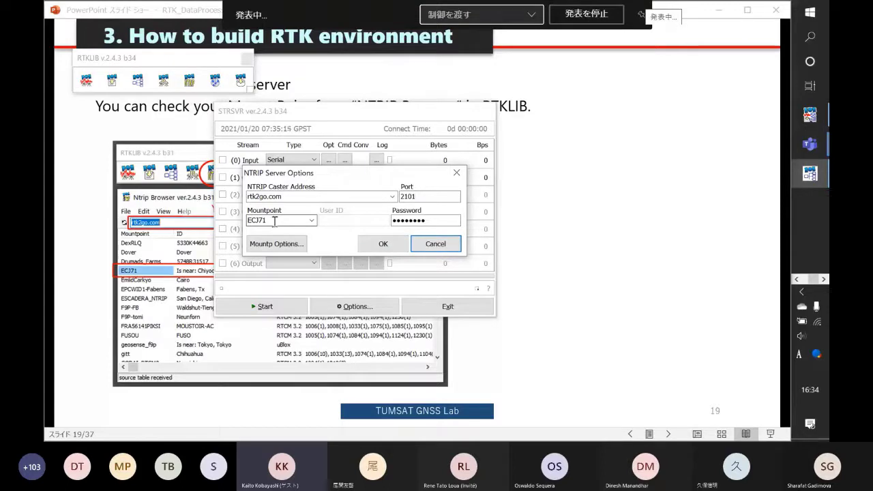
{"action": "left_click", "coordinate": [383, 244]}
{"action": "left_click", "coordinate": [262, 307]}
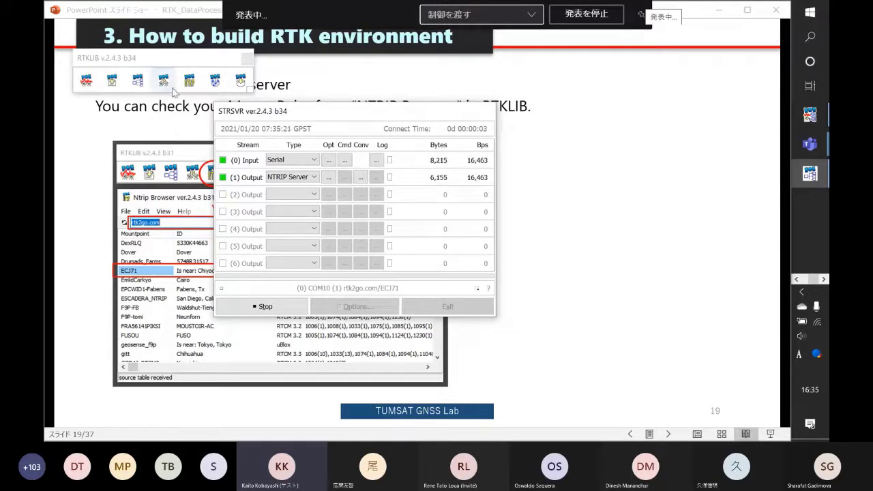
Move the running stream server aside, open the NTRIP Browser, and load the source table of rtk2go.com.
{"action": "left_click_drag", "start_coordinate": [249, 115], "coordinate": [396, 92]}
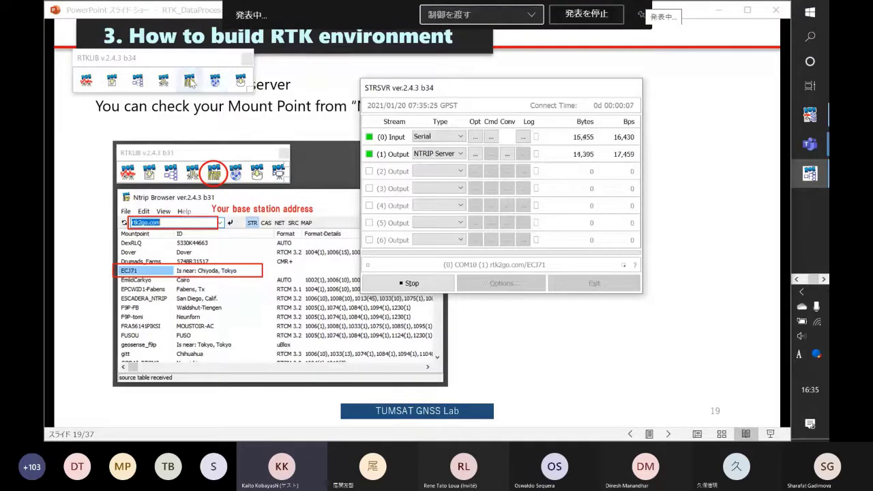
{"action": "left_click", "coordinate": [191, 81]}
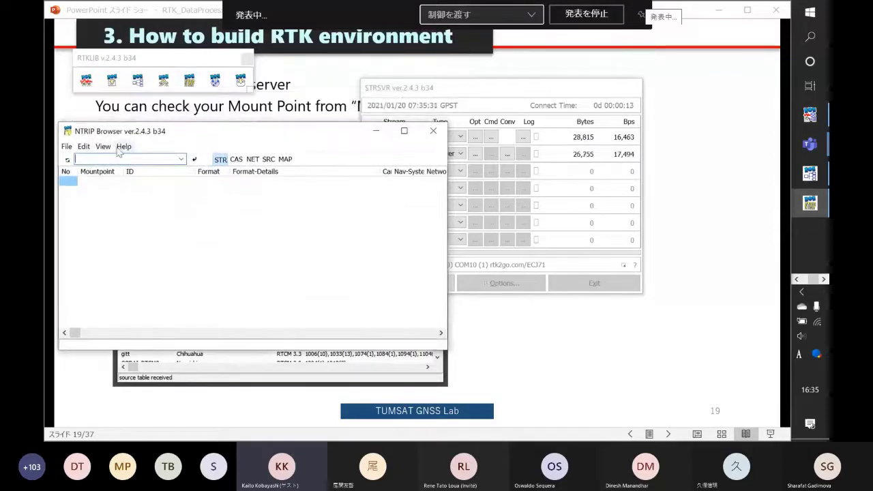
{"action": "type", "text": "rtk"}
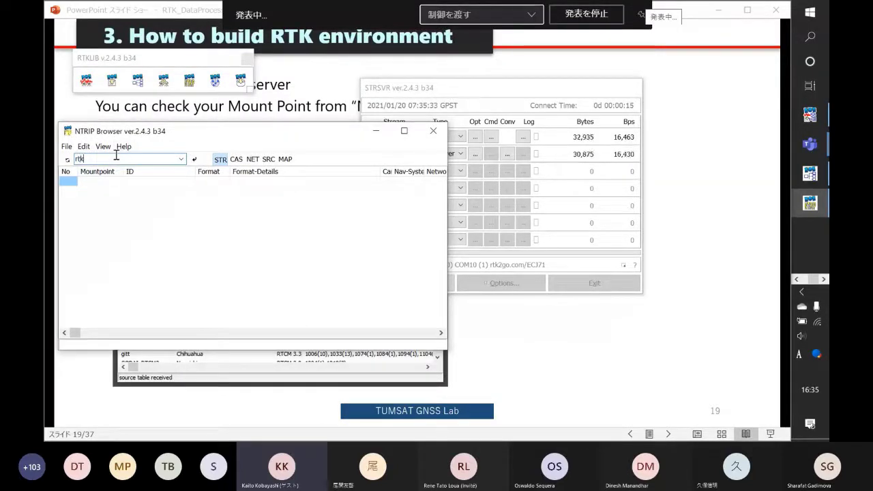
{"action": "type", "text": "2go.com"}
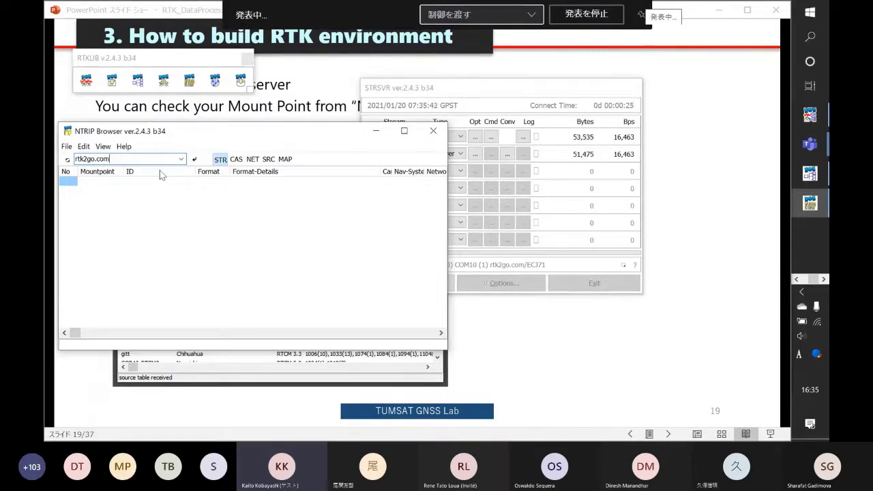
{"action": "left_click", "coordinate": [194, 159]}
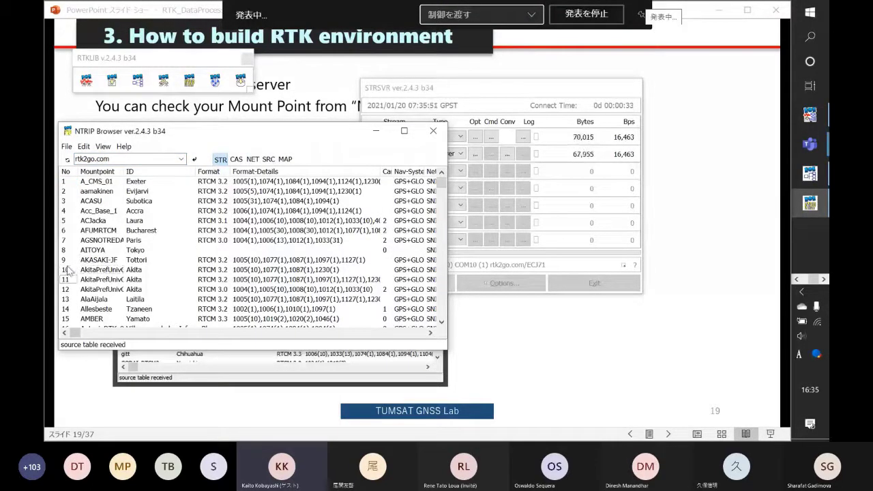
Find the ECJ71 mountpoint in the source table and examine its format details.
{"action": "scroll", "coordinate": [68, 270], "scroll_direction": "down", "scroll_amount": 16}
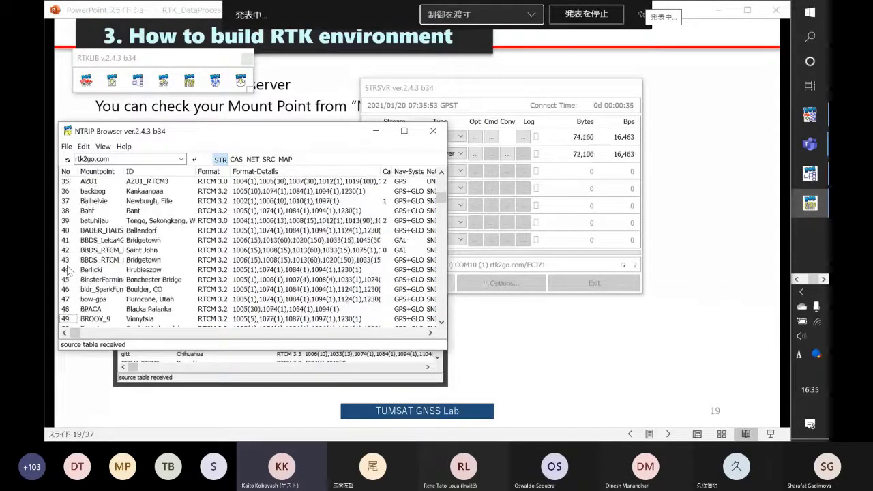
{"action": "scroll", "coordinate": [68, 271], "scroll_direction": "down", "scroll_amount": 8}
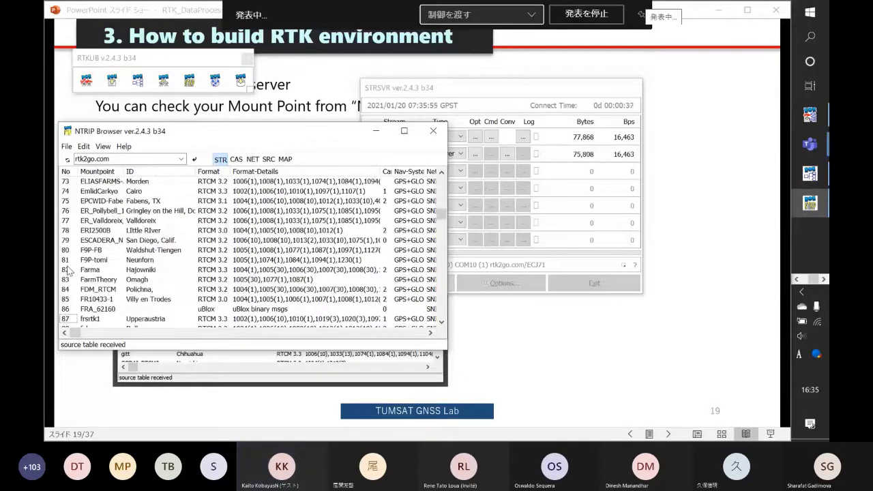
{"action": "scroll", "coordinate": [68, 271], "scroll_direction": "down", "scroll_amount": 1}
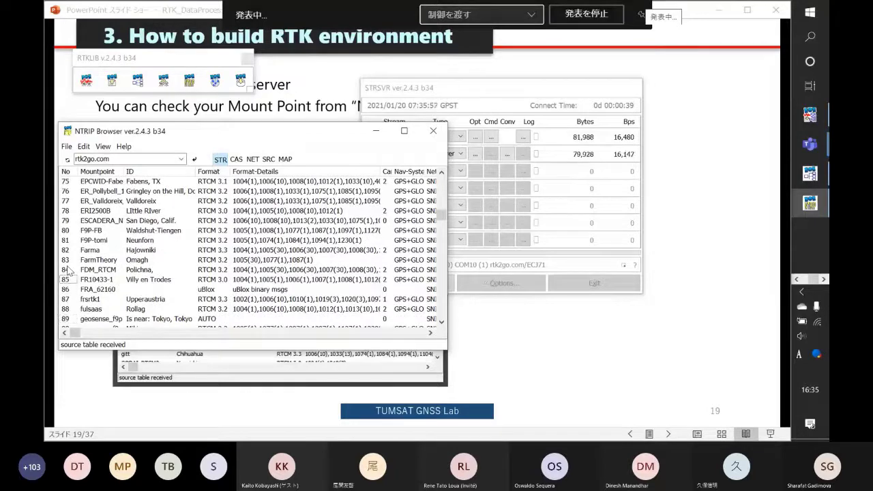
{"action": "scroll", "coordinate": [68, 270], "scroll_direction": "up", "scroll_amount": 2}
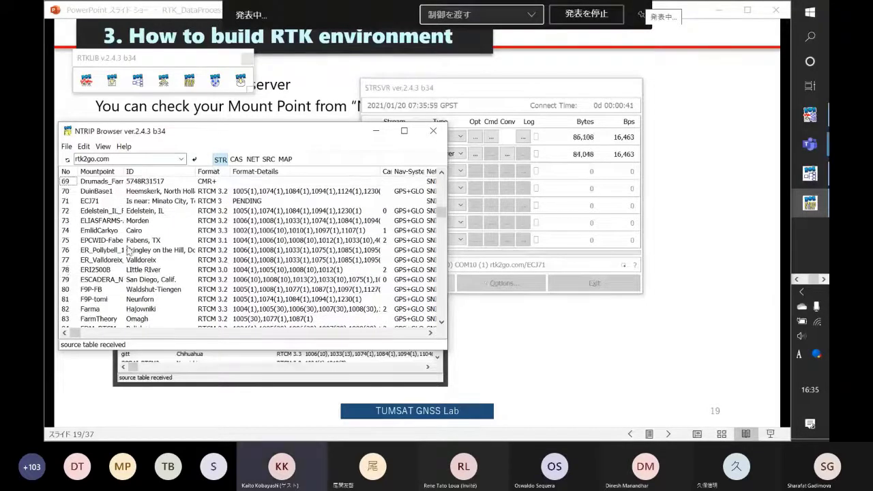
{"action": "left_click", "coordinate": [90, 201]}
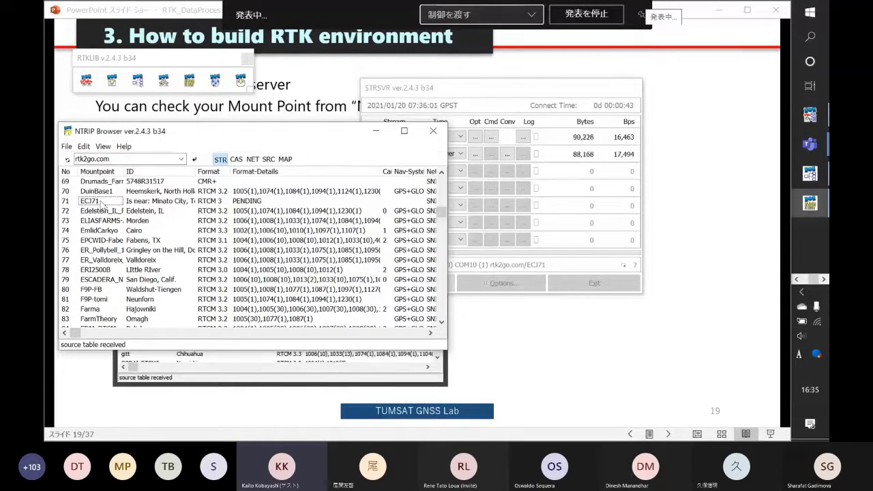
{"action": "left_click", "coordinate": [240, 202]}
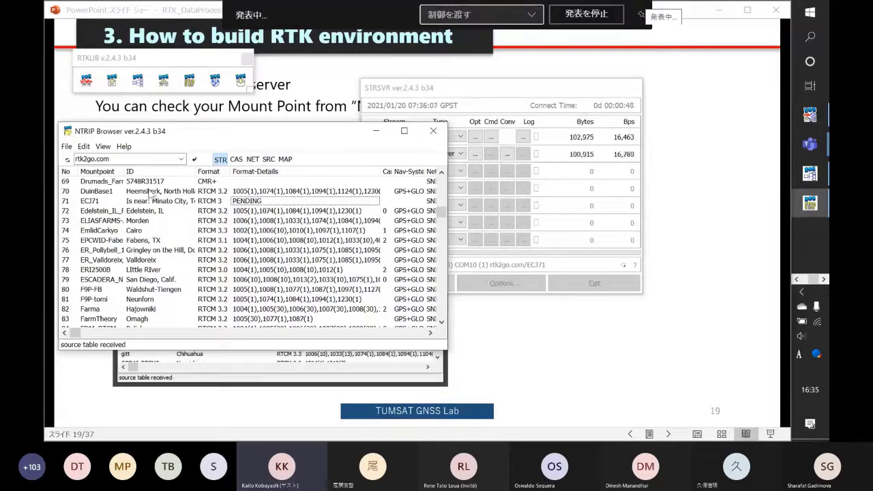
Open a second STRSVR instance, set its input to NTRIP Client, and clear the type of output stream 1.
{"action": "left_click", "coordinate": [137, 82]}
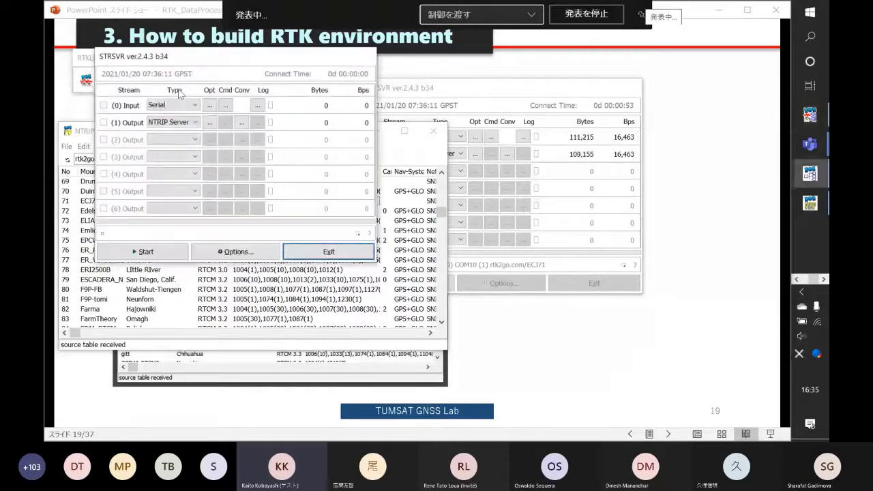
{"action": "left_click", "coordinate": [179, 107]}
{"action": "left_click", "coordinate": [167, 141]}
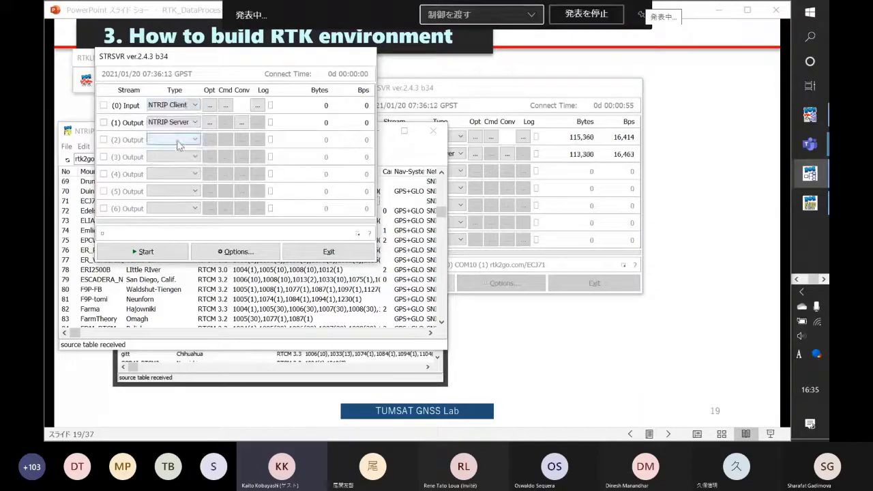
{"action": "left_click", "coordinate": [177, 125]}
{"action": "left_click", "coordinate": [208, 106]}
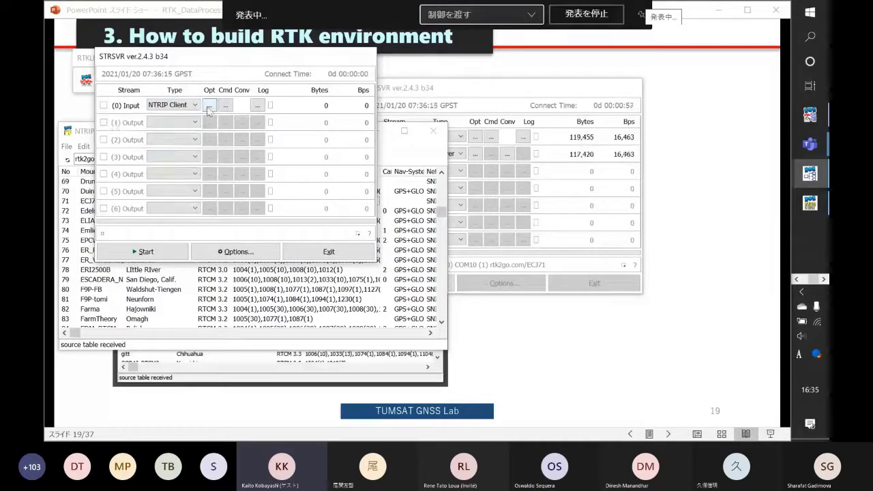
Configure the NTRIP client input with caster rtk2go.com, port 2101 and mountpoint ECJ71, and start the stream.
{"action": "left_click", "coordinate": [209, 105]}
{"action": "left_click", "coordinate": [196, 143]}
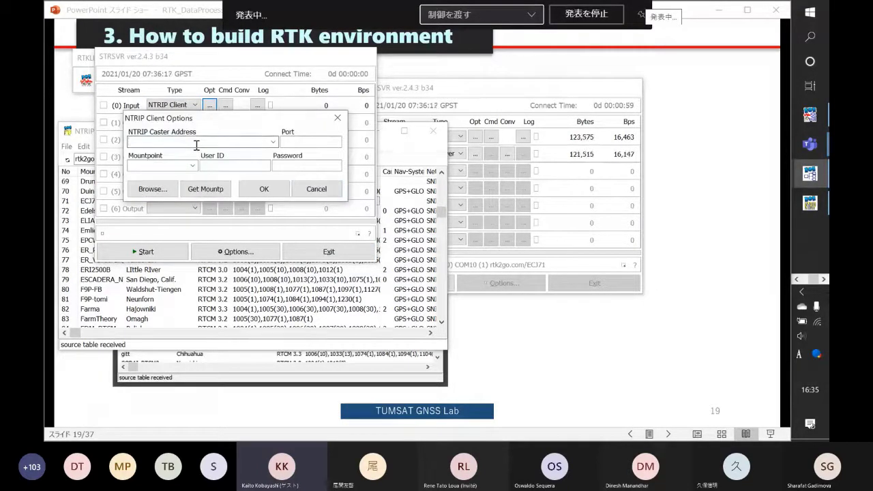
{"action": "type", "text": "rtk2go"}
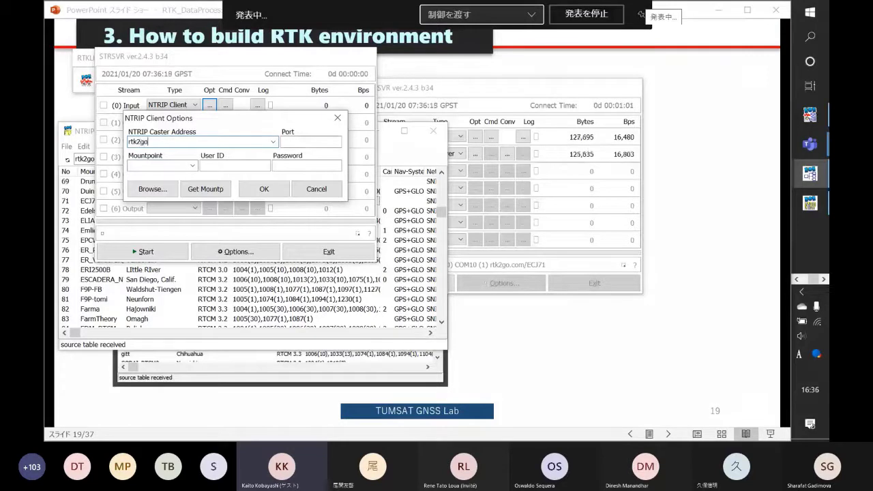
{"action": "type", "text": ".com"}
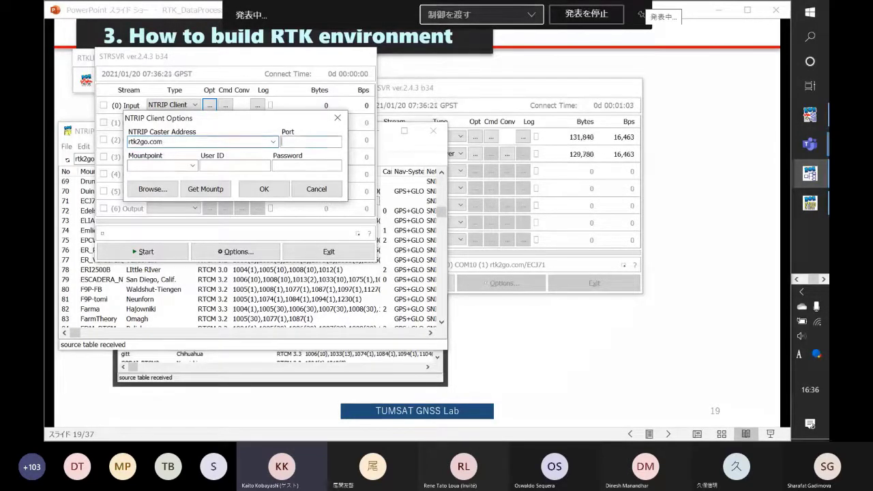
{"action": "type", "text": "2101"}
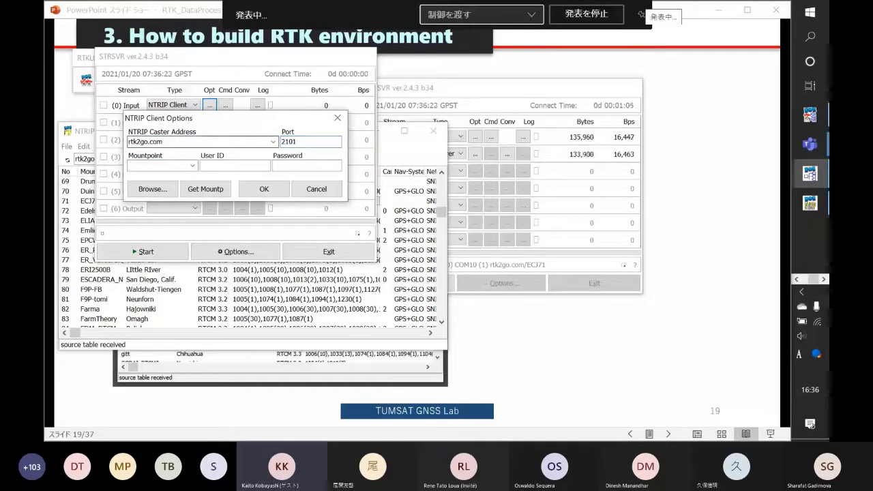
{"action": "left_click", "coordinate": [160, 165]}
{"action": "type", "text": "ECJ71"}
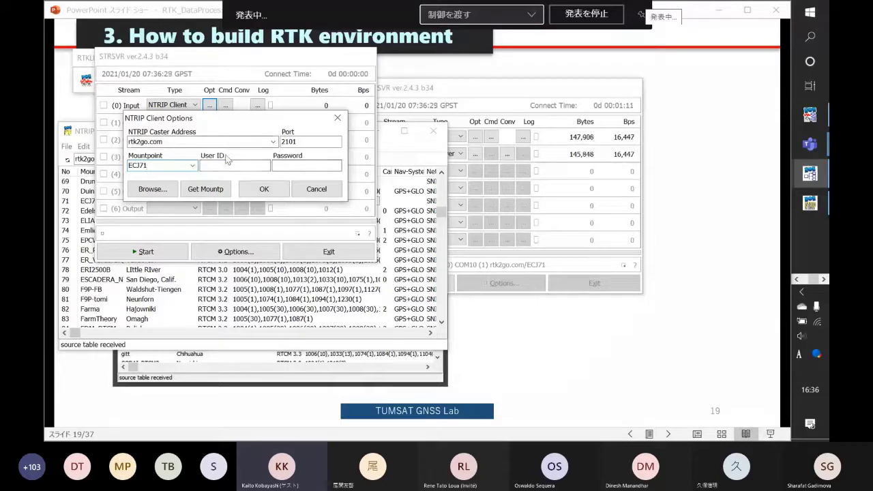
{"action": "left_click", "coordinate": [264, 189]}
{"action": "left_click", "coordinate": [161, 253]}
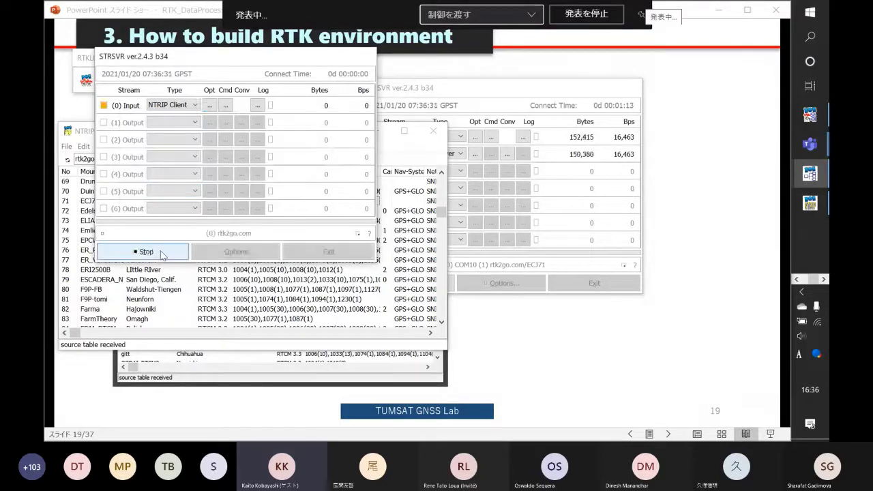
Open the second stream server's input monitor, display the incoming ECJ71 data as RTCM 3 messages, and close it.
{"action": "left_click", "coordinate": [102, 233]}
{"action": "left_click", "coordinate": [161, 90]}
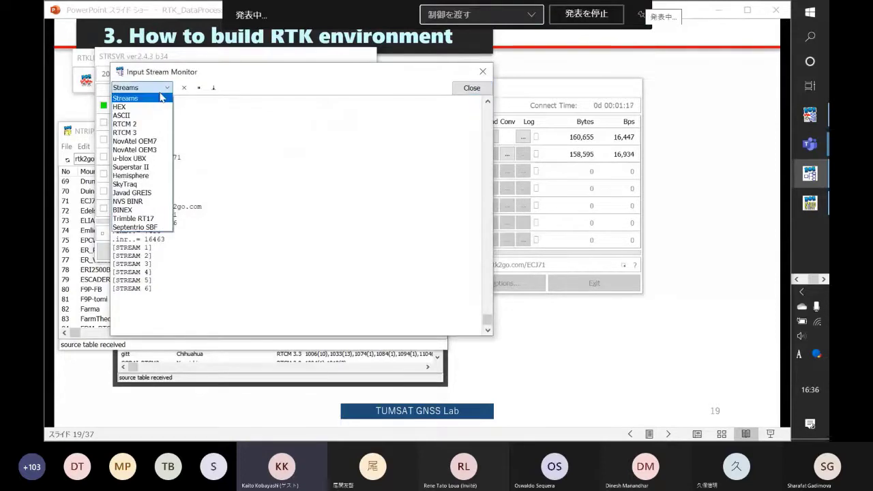
{"action": "left_click", "coordinate": [153, 133]}
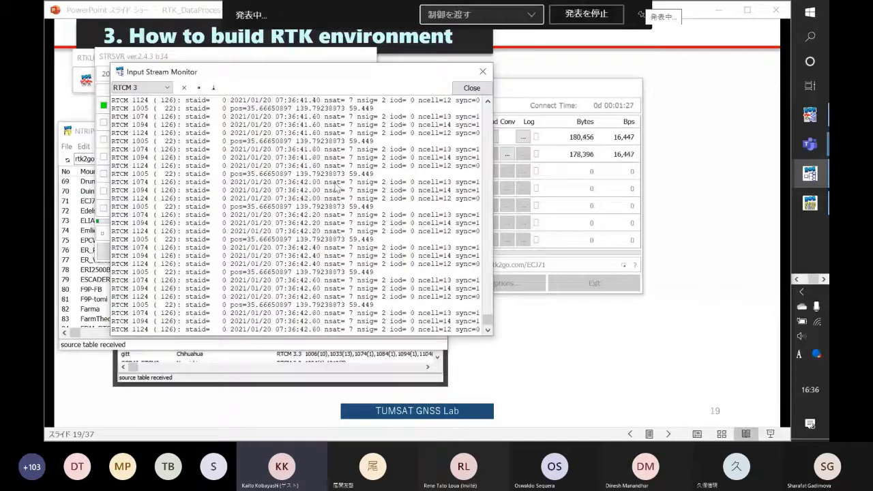
{"action": "left_click", "coordinate": [472, 87]}
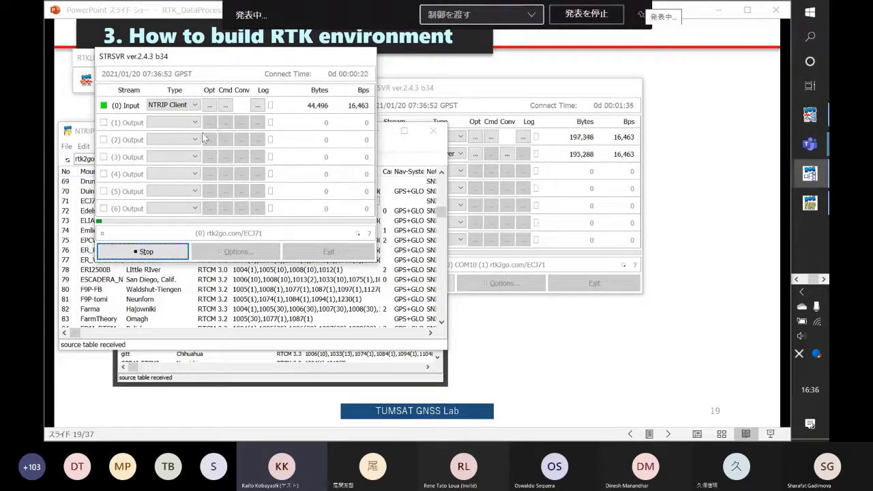
Stop the ECJ71 test stream and review its NTRIP client options.
{"action": "left_click", "coordinate": [172, 252]}
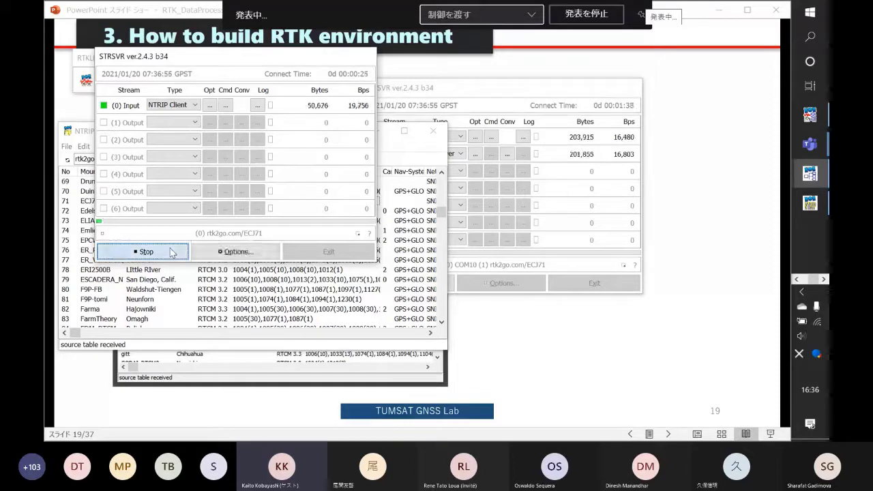
{"action": "left_click", "coordinate": [209, 105]}
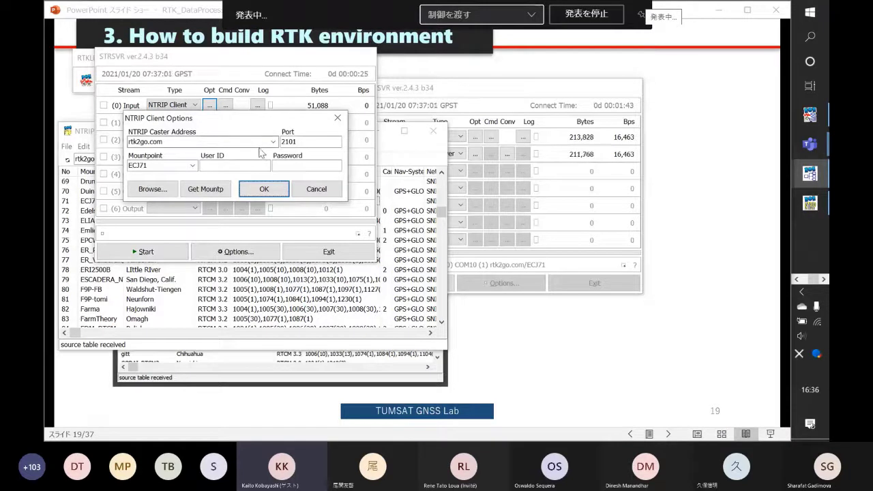
{"action": "left_click", "coordinate": [264, 189]}
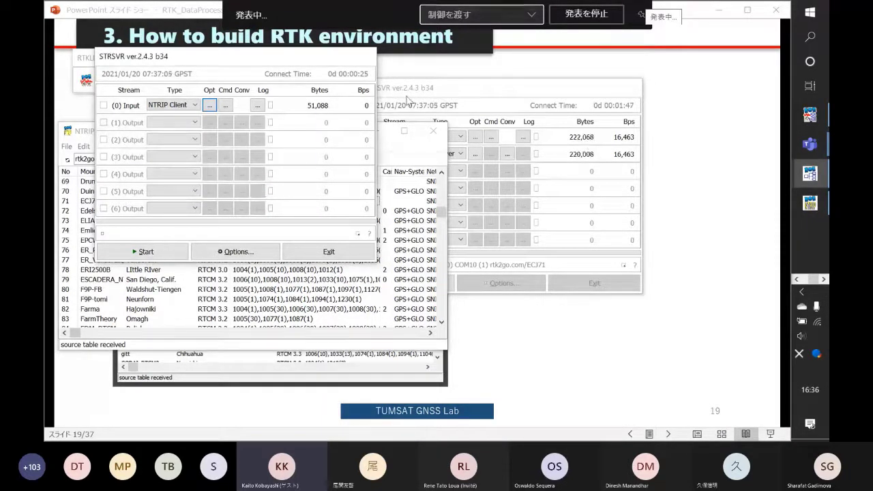
Switch to the PowerPoint presentation and advance to the slide about RTK with a u-blox receiver and PC.
{"action": "key", "text": "alt+Tab"}
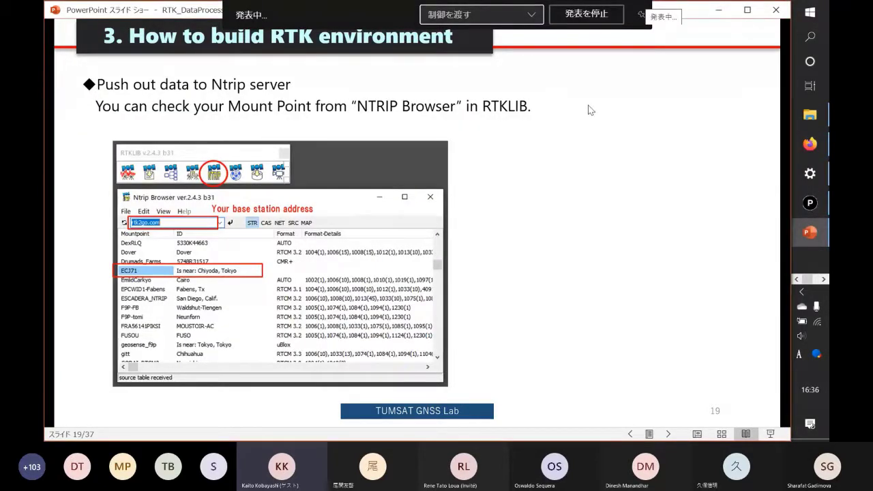
{"action": "key", "text": "Right"}
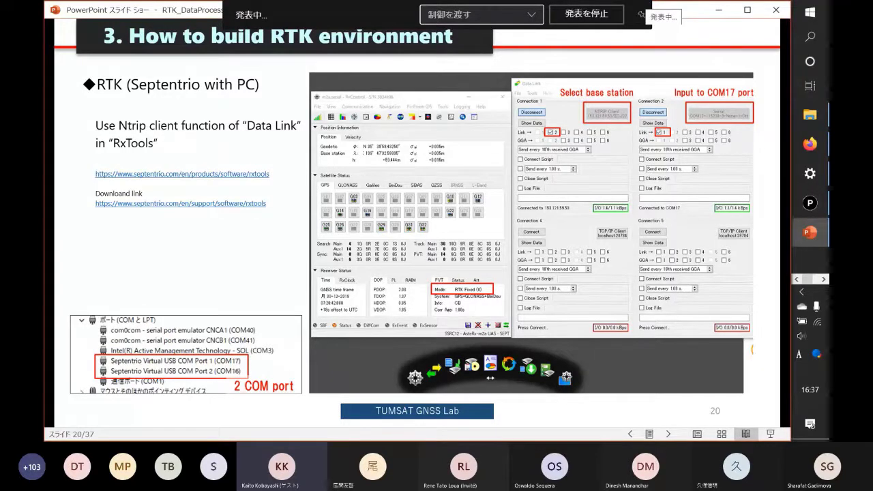
{"action": "key", "text": "Right"}
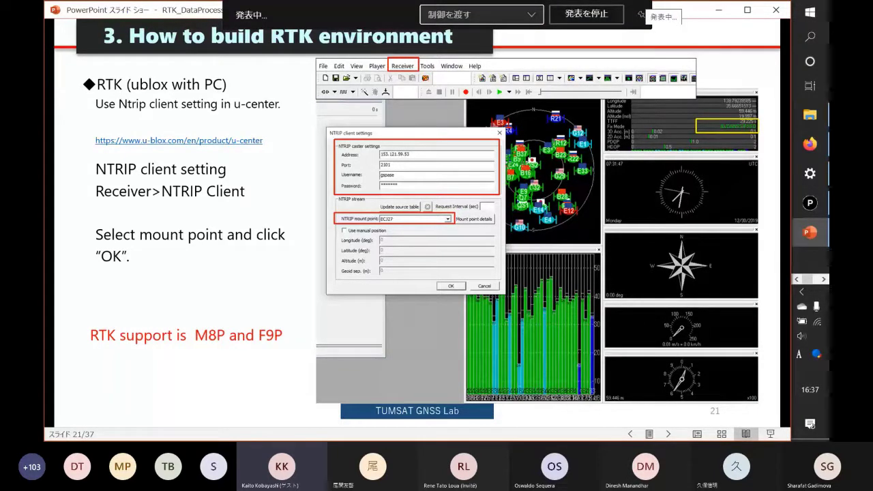
Switch to u-center and connect to the receiver on COM3.
{"action": "left_click", "coordinate": [808, 209]}
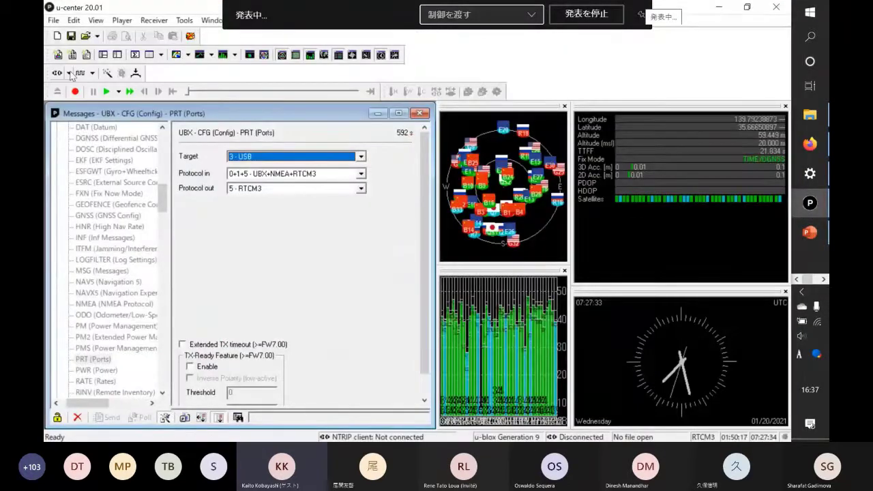
{"action": "left_click", "coordinate": [70, 73]}
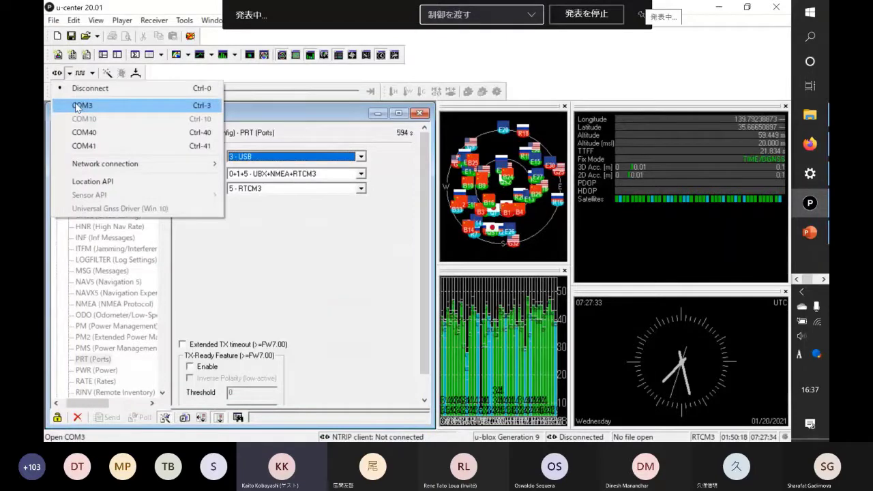
{"action": "left_click", "coordinate": [211, 77]}
{"action": "left_click", "coordinate": [69, 73]}
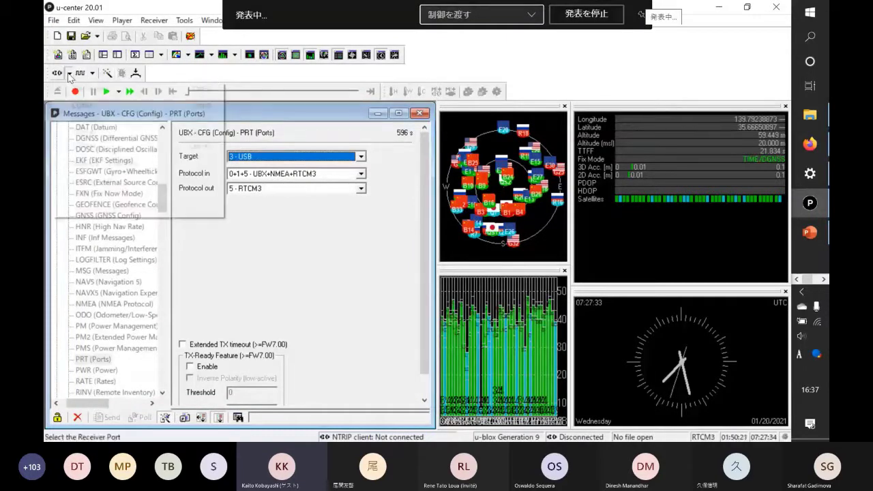
{"action": "left_click", "coordinate": [83, 106]}
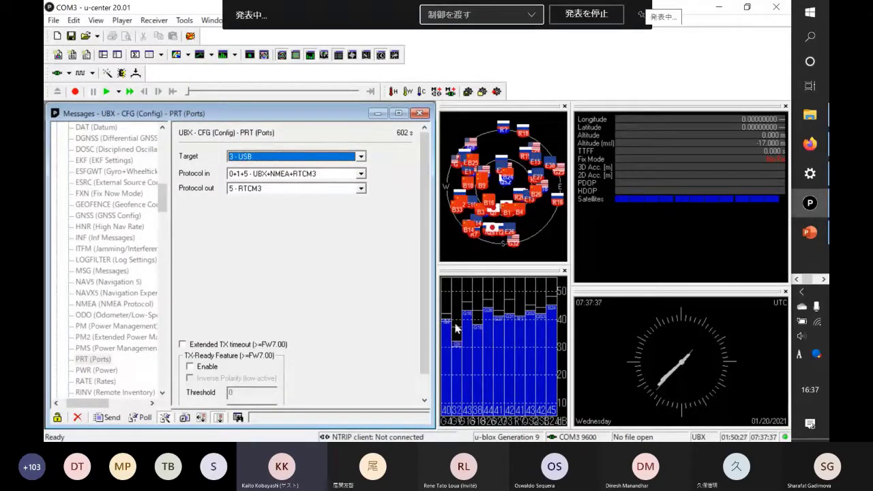
{"action": "mouse_move", "coordinate": [516, 315]}
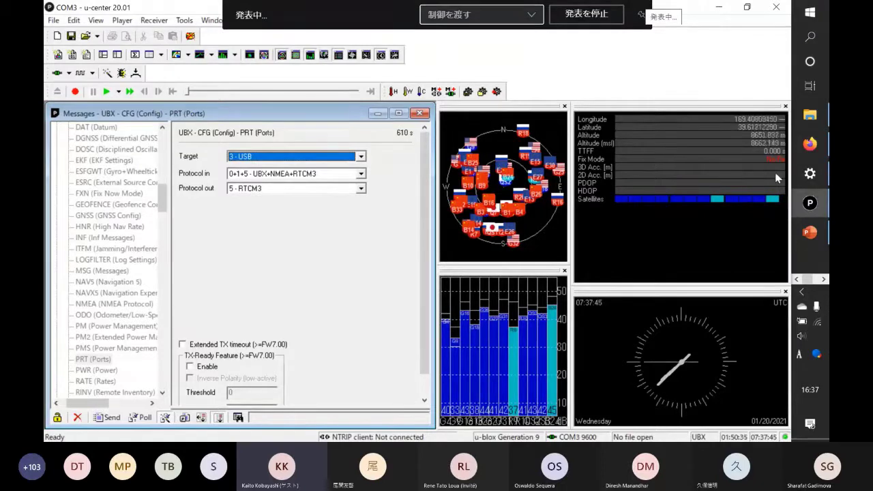
Consult the u-blox slide, return to u-center, and set the NTRIP client's caster address to rtk2go.com and port to 2101.
{"action": "left_click", "coordinate": [815, 215]}
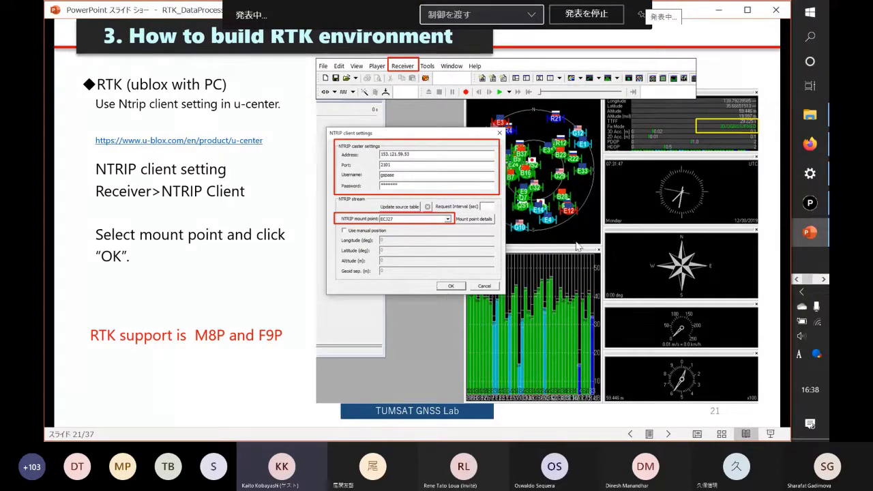
{"action": "left_click", "coordinate": [810, 202]}
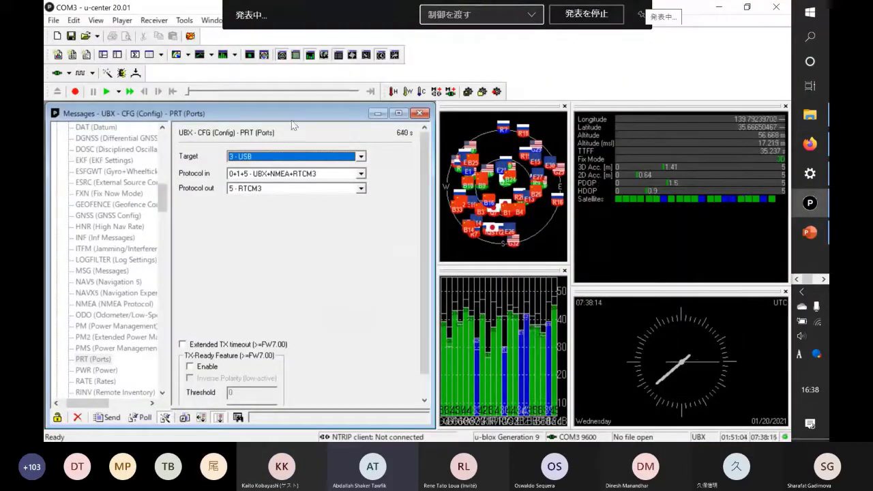
{"action": "left_click", "coordinate": [154, 20]}
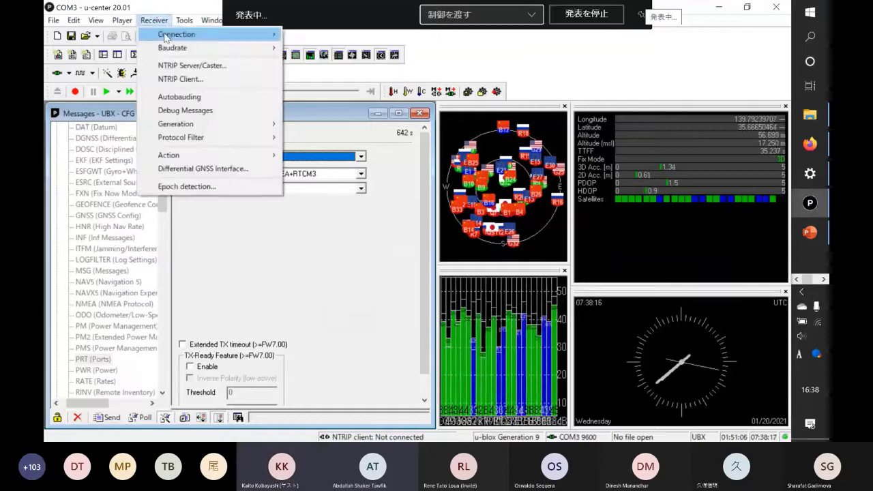
{"action": "left_click", "coordinate": [182, 79]}
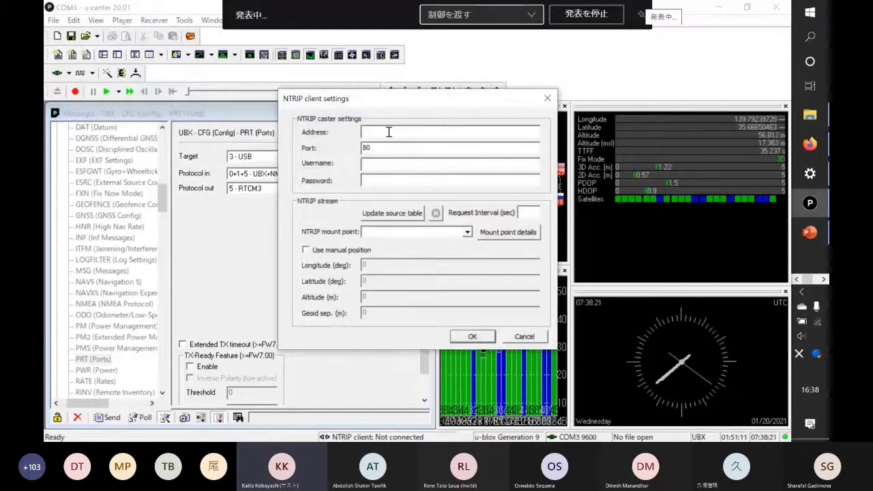
{"action": "left_click", "coordinate": [389, 131]}
{"action": "type", "text": "rtk"}
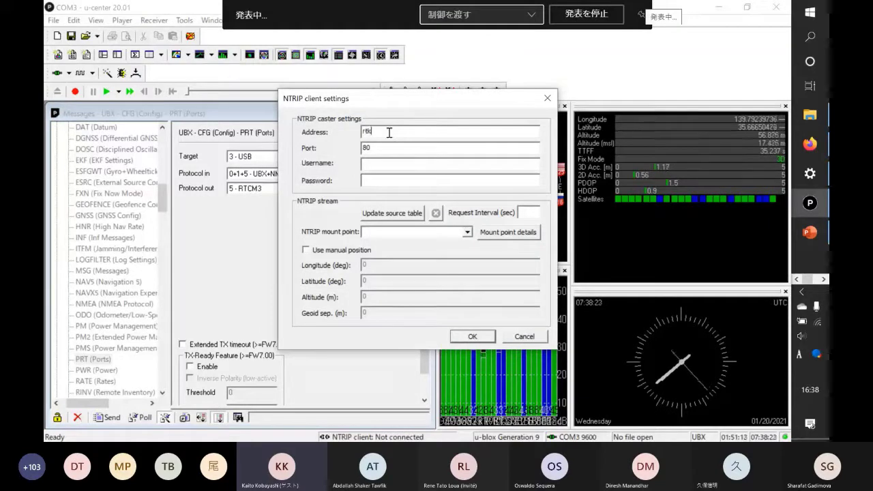
{"action": "type", "text": "2go.com"}
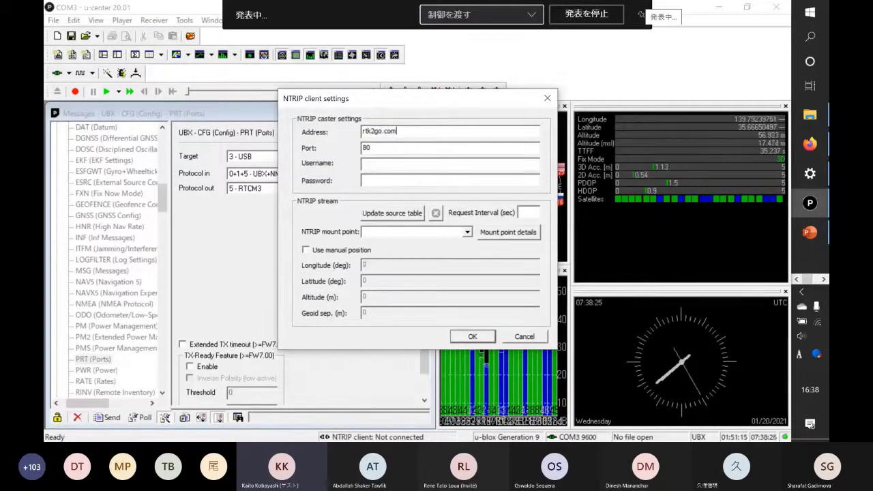
{"action": "key", "text": "Tab"}
{"action": "type", "text": "2"}
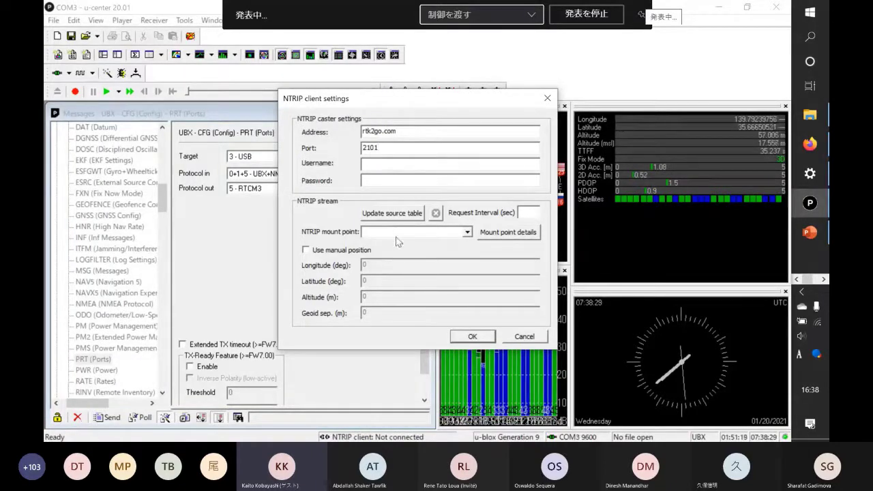
Update the NTRIP source table, choose mount point ECJ71, and apply the client settings.
{"action": "left_click", "coordinate": [400, 214]}
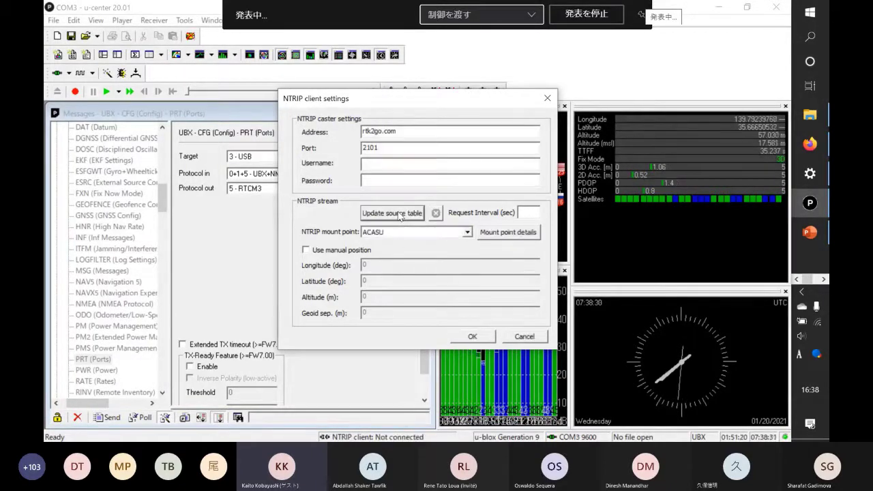
{"action": "left_click", "coordinate": [409, 236]}
{"action": "scroll", "coordinate": [408, 273], "scroll_direction": "down", "scroll_amount": 5}
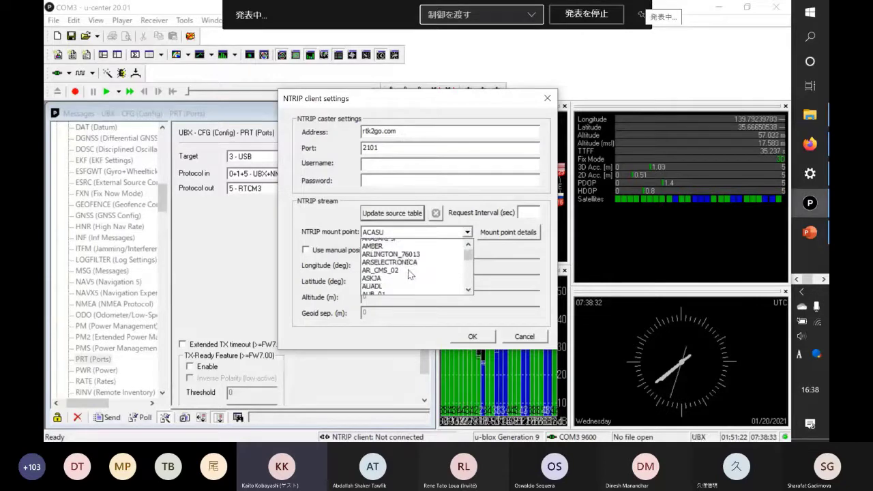
{"action": "scroll", "coordinate": [408, 270], "scroll_direction": "down", "scroll_amount": 15}
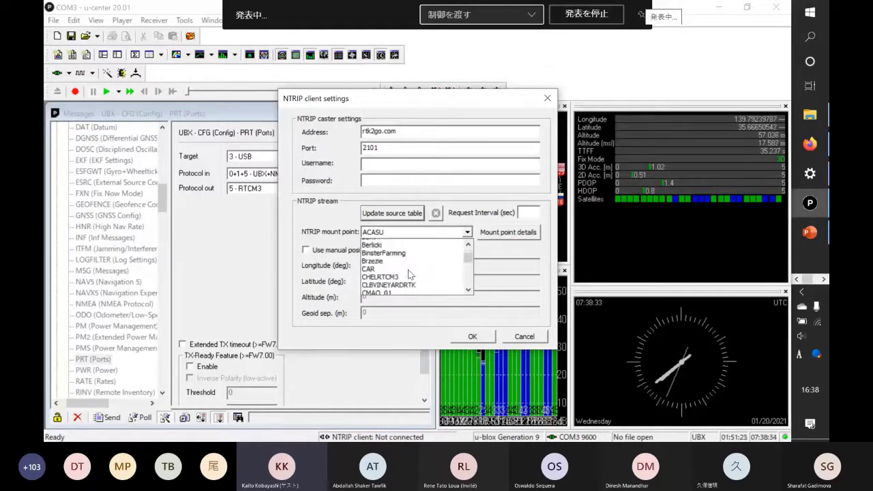
{"action": "scroll", "coordinate": [410, 274], "scroll_direction": "down", "scroll_amount": 15}
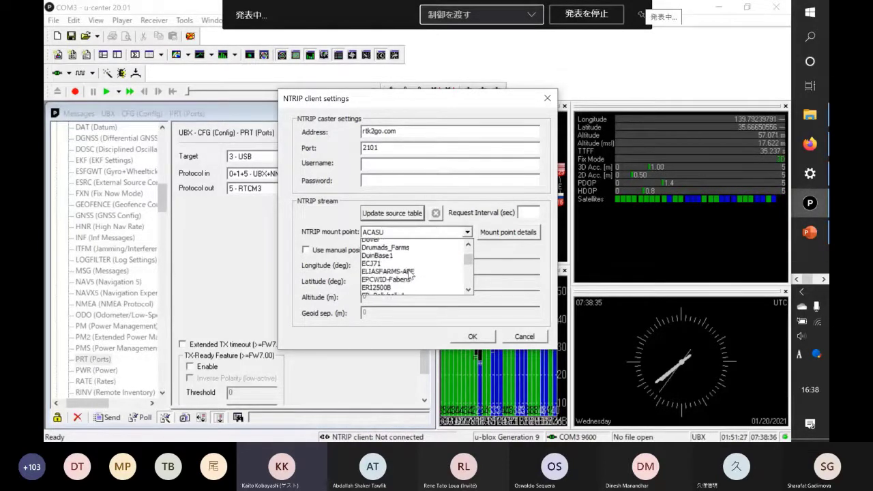
{"action": "scroll", "coordinate": [409, 272], "scroll_direction": "up", "scroll_amount": 4}
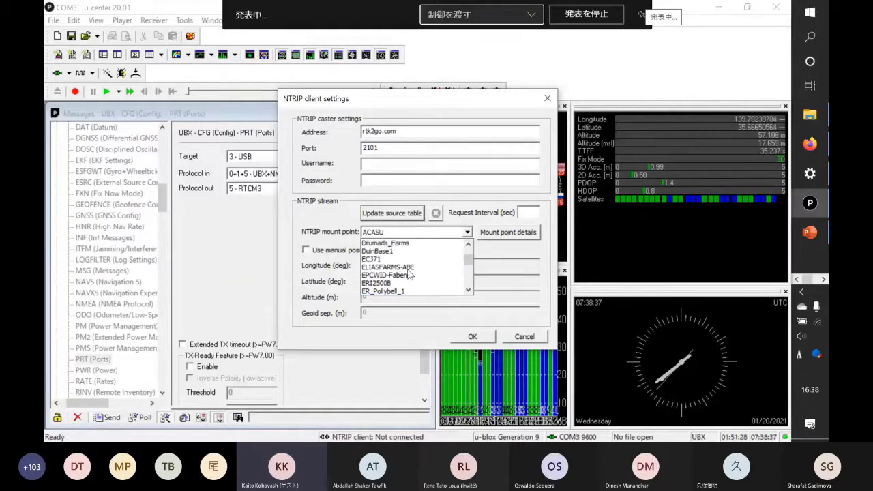
{"action": "left_click", "coordinate": [369, 260]}
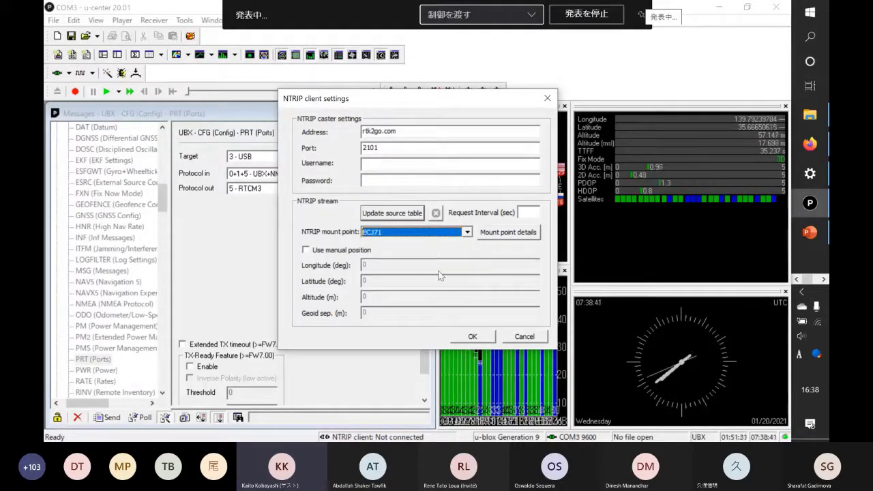
{"action": "left_click", "coordinate": [471, 337]}
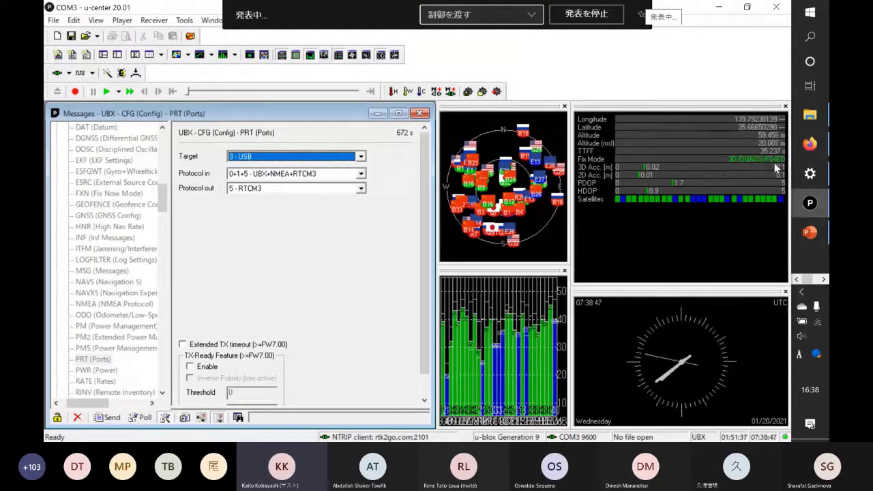
Open the Deviation Map with a 1 m scale, centre it on the current position, and move it aside.
{"action": "left_click", "coordinate": [250, 54]}
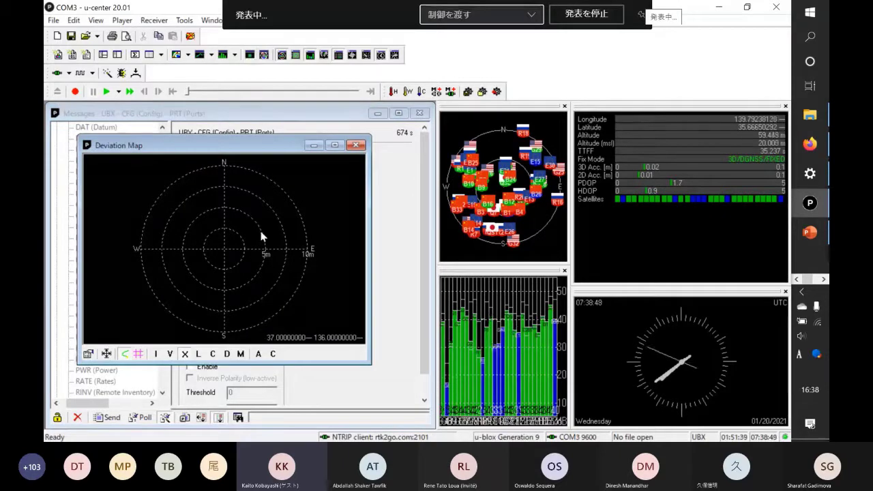
{"action": "left_click", "coordinate": [156, 354]}
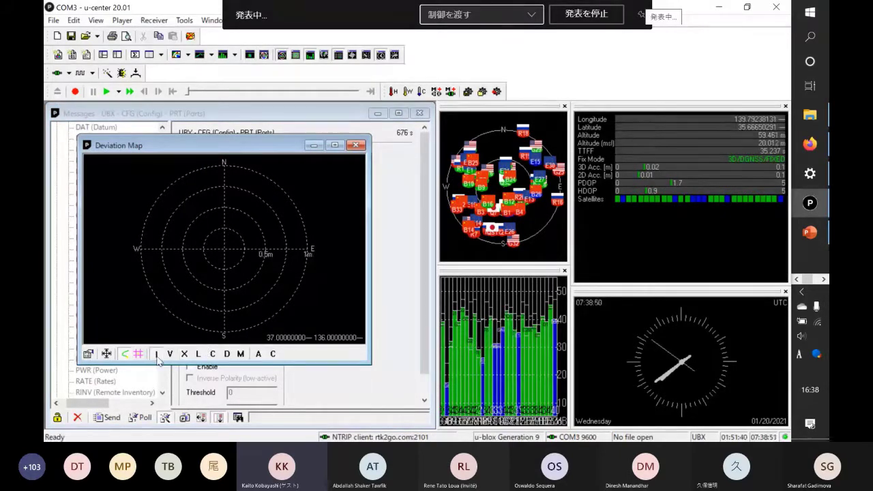
{"action": "left_click", "coordinate": [273, 353]}
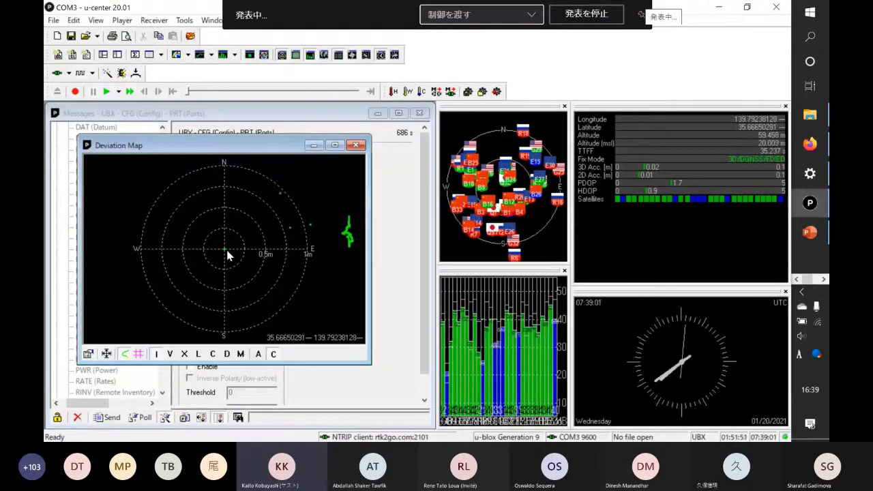
{"action": "left_click_drag", "start_coordinate": [232, 148], "coordinate": [349, 150]}
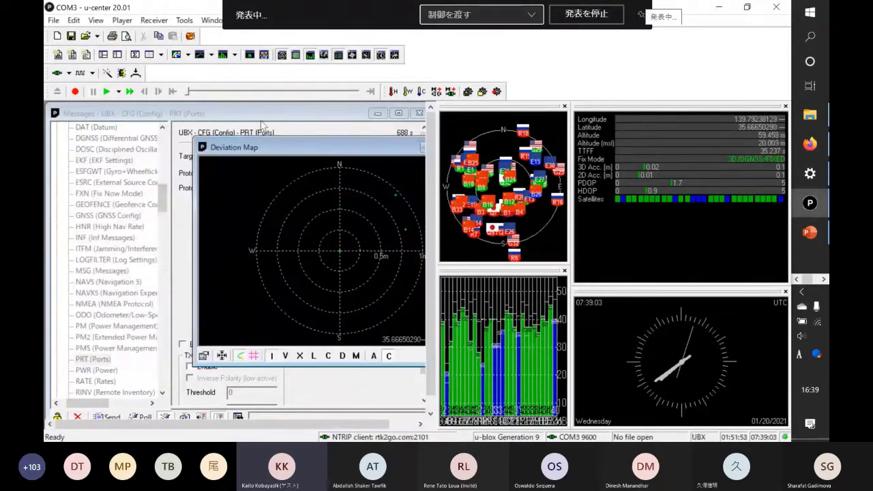
Examine the RTCM input status statistics under UBX RXM in the Messages window, and switch to PowerPoint's RTKNAVI slide.
{"action": "left_click", "coordinate": [257, 120]}
{"action": "scroll", "coordinate": [104, 295], "scroll_direction": "down", "scroll_amount": 12}
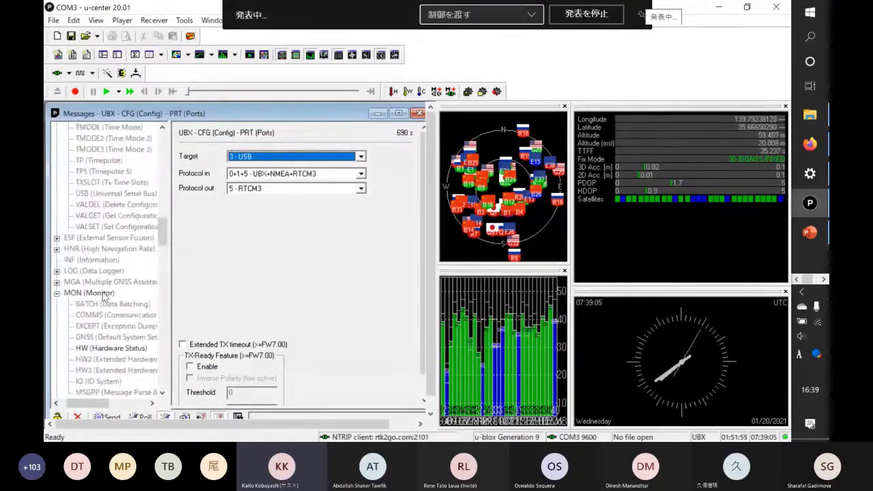
{"action": "scroll", "coordinate": [104, 294], "scroll_direction": "down", "scroll_amount": 17}
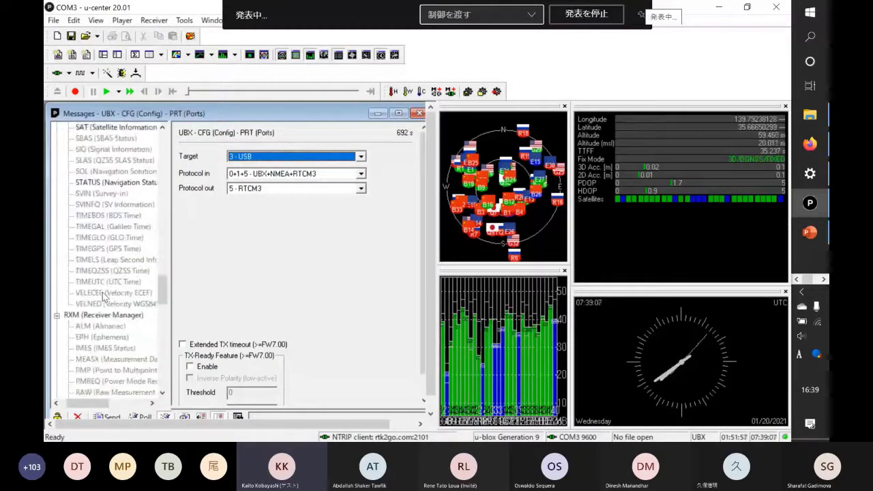
{"action": "scroll", "coordinate": [104, 295], "scroll_direction": "down", "scroll_amount": 3}
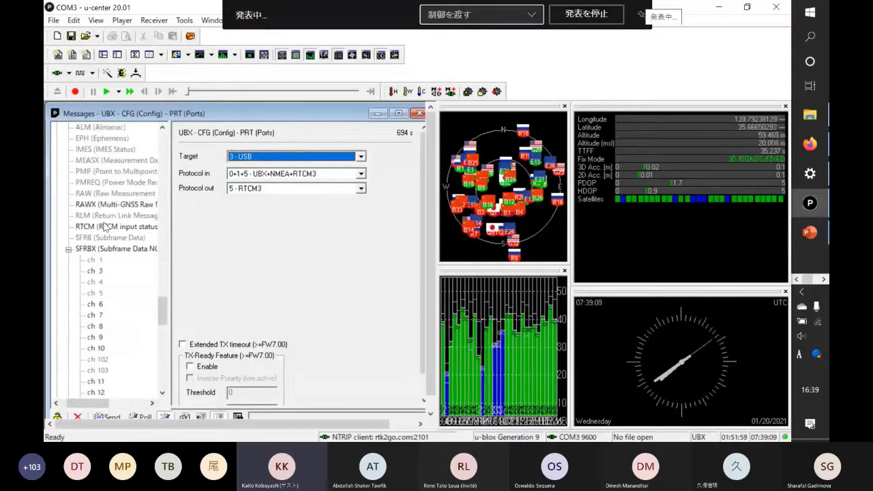
{"action": "left_click", "coordinate": [106, 227]}
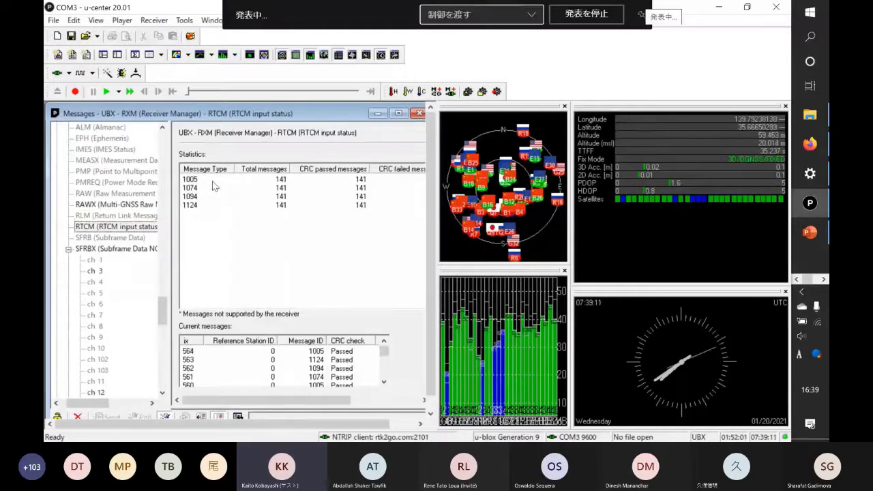
{"action": "scroll", "coordinate": [126, 211], "scroll_direction": "up", "scroll_amount": 1}
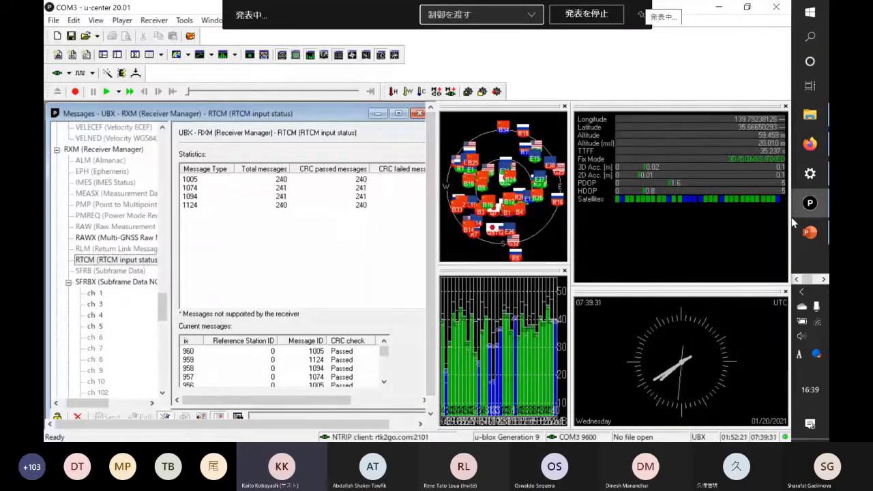
{"action": "left_click", "coordinate": [815, 234]}
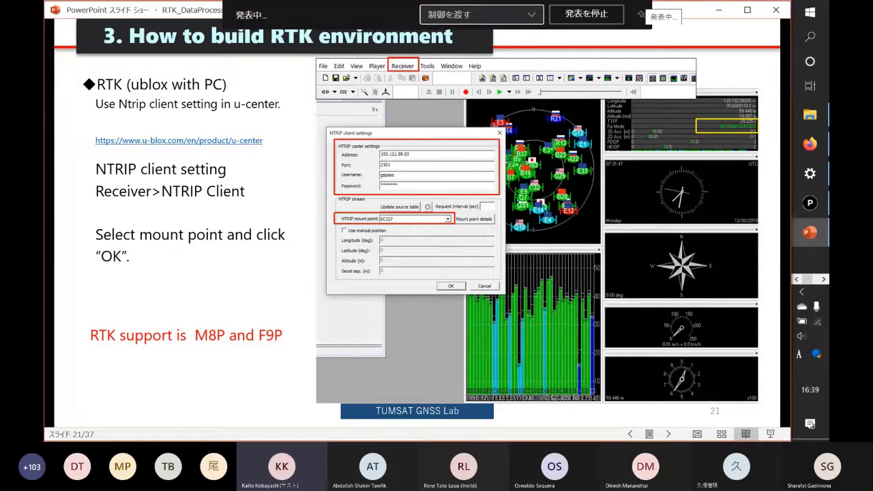
{"action": "key", "text": "Right"}
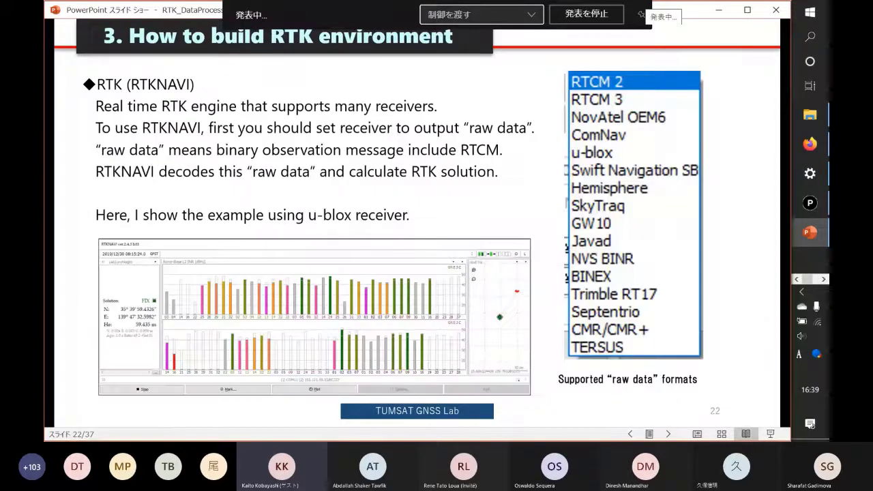
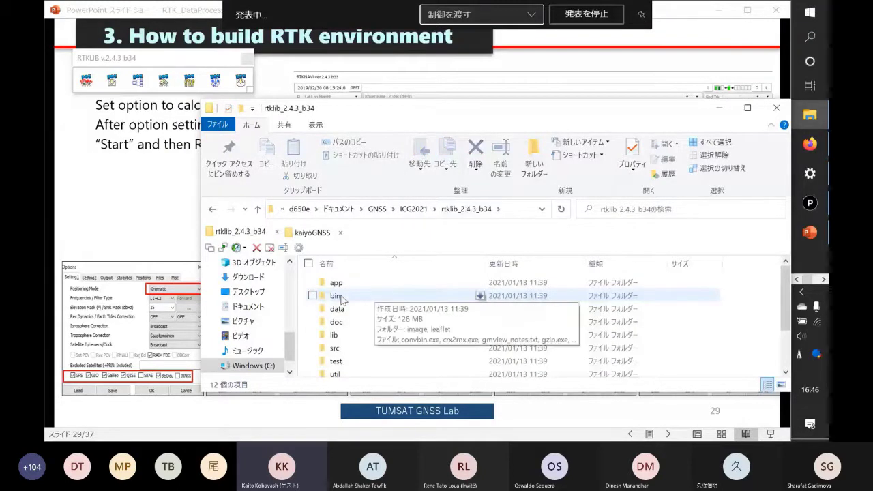
Launch rtklaunch.exe from the rtklib_2.4.3_b34 bin folder, arrange its launcher icons in one row, and close this extra launcher.
{"action": "double_click", "coordinate": [339, 299]}
{"action": "scroll", "coordinate": [369, 318], "scroll_direction": "down", "scroll_amount": 3}
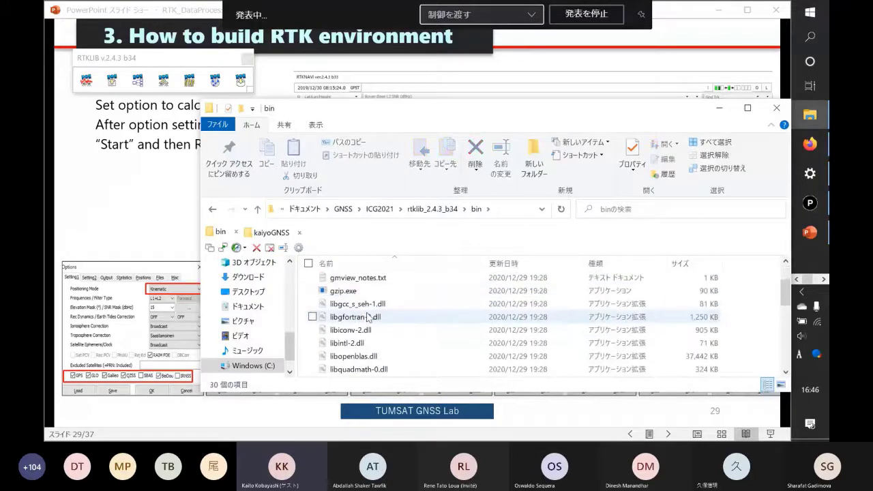
{"action": "scroll", "coordinate": [368, 318], "scroll_direction": "down", "scroll_amount": 3}
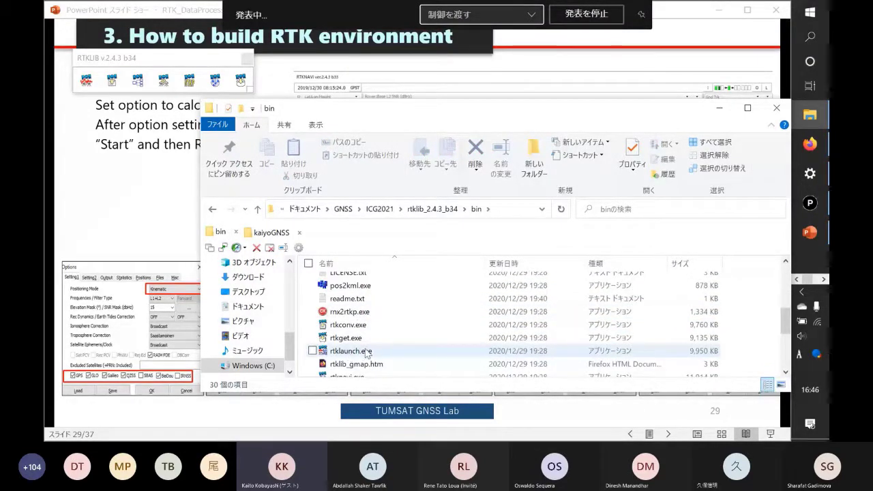
{"action": "double_click", "coordinate": [349, 351]}
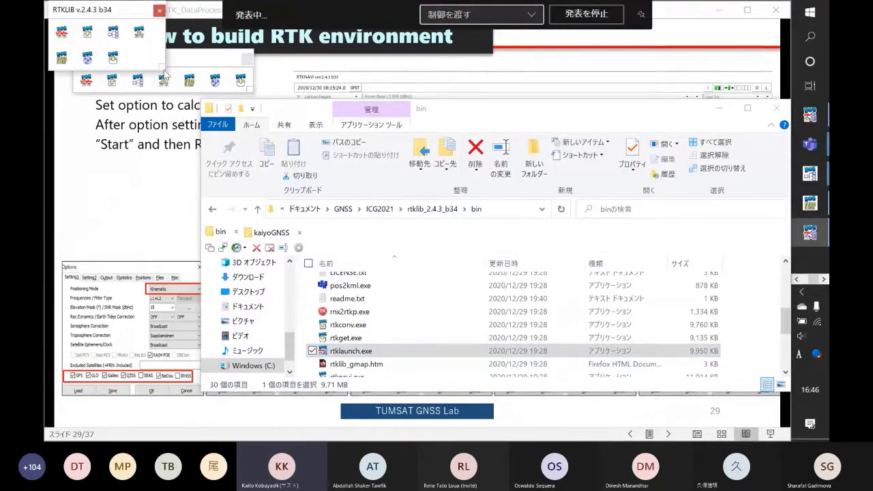
{"action": "left_click_drag", "start_coordinate": [162, 66], "coordinate": [224, 134]}
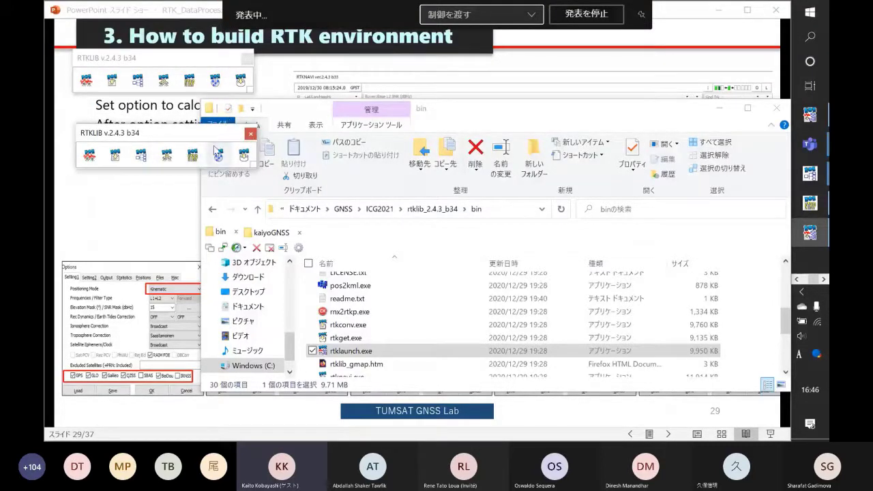
{"action": "left_click", "coordinate": [250, 134]}
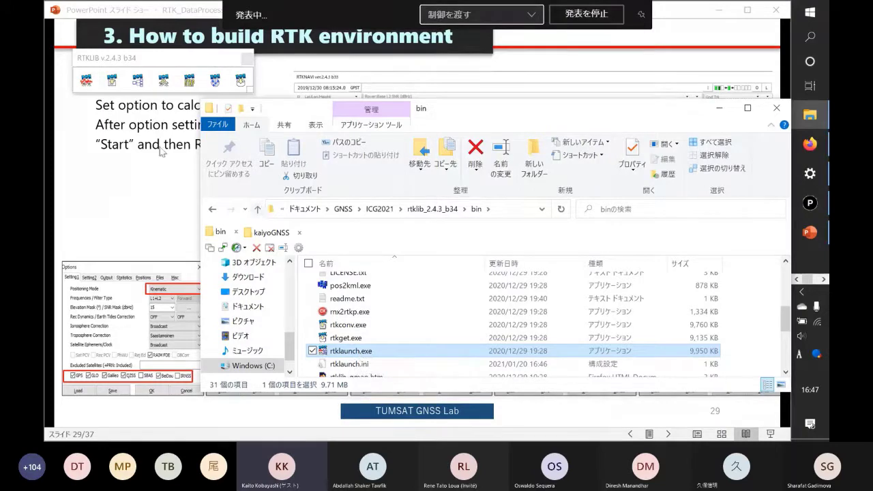
Launch RTKNAVI from the open RTKLIB launcher, allow its private network access through the firewall, and enlarge its window.
{"action": "left_click_drag", "start_coordinate": [163, 60], "coordinate": [148, 35]}
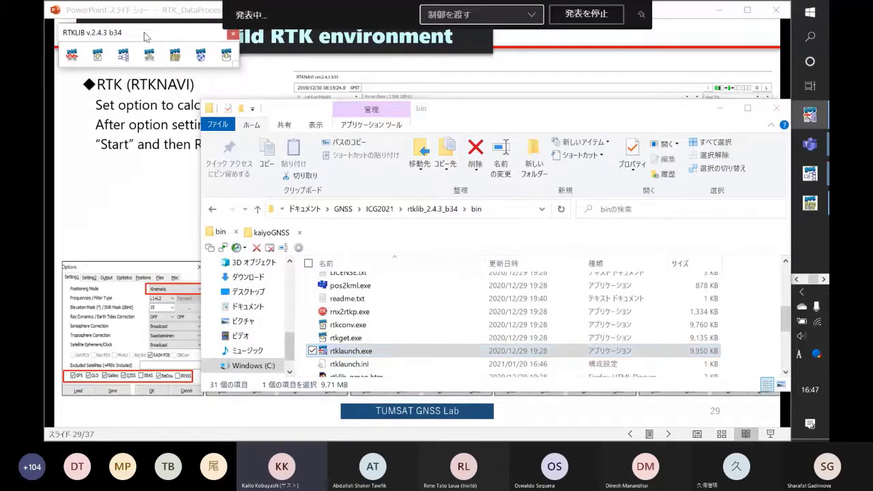
{"action": "left_click", "coordinate": [202, 57]}
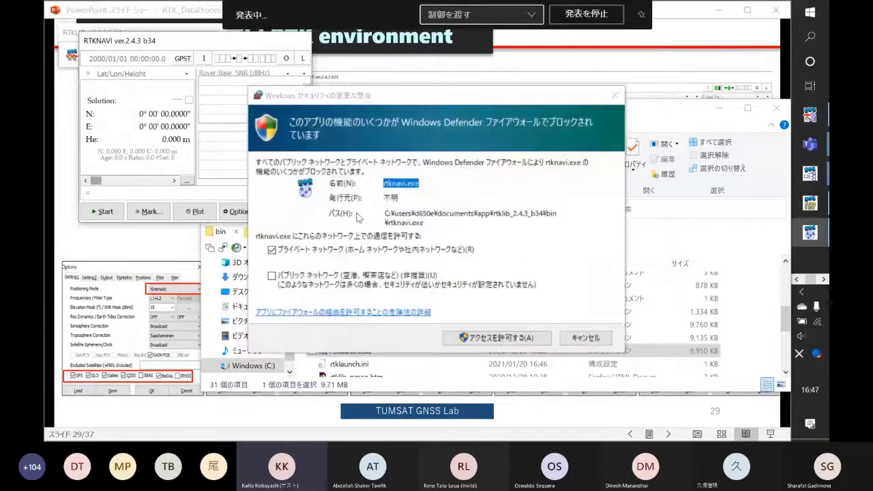
{"action": "left_click", "coordinate": [467, 335]}
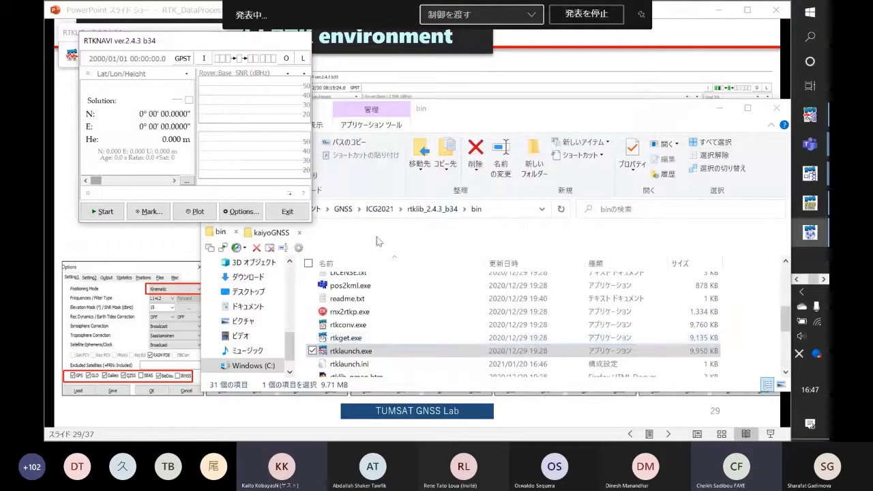
{"action": "left_click_drag", "start_coordinate": [311, 217], "coordinate": [647, 387]}
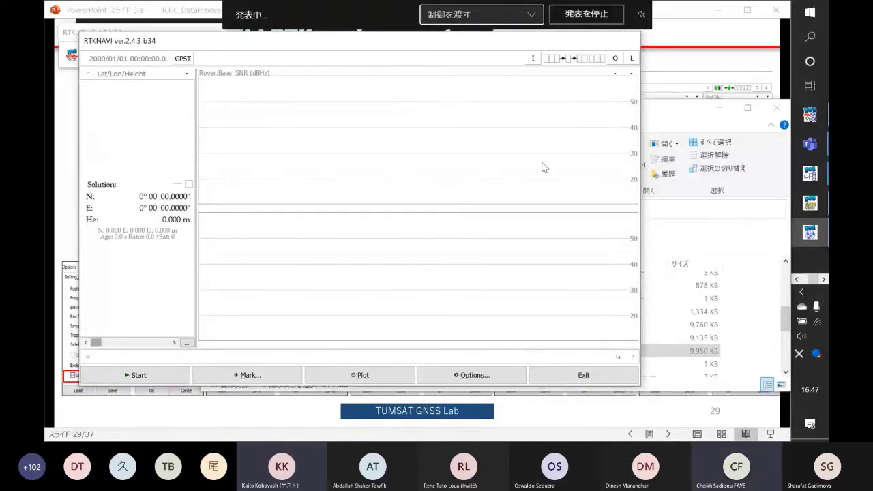
Enable the Rover input stream as Serial on port COM3 at 9600 bps.
{"action": "left_click", "coordinate": [533, 58]}
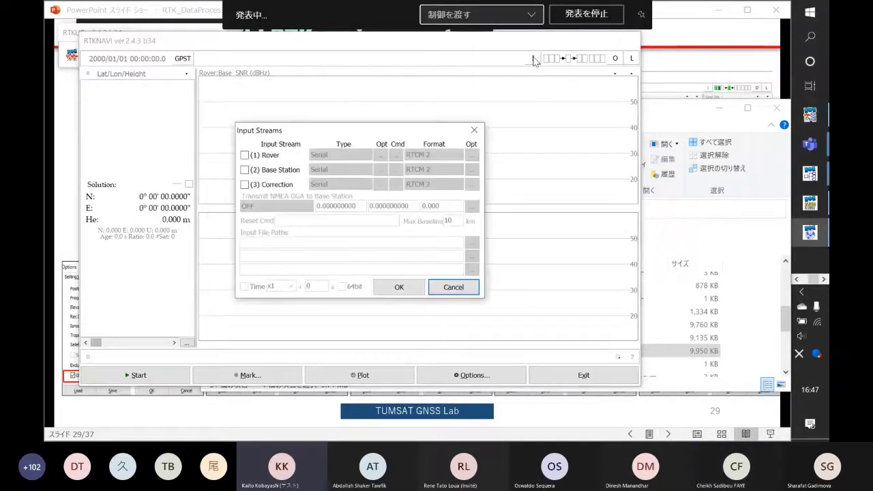
{"action": "left_click", "coordinate": [266, 155]}
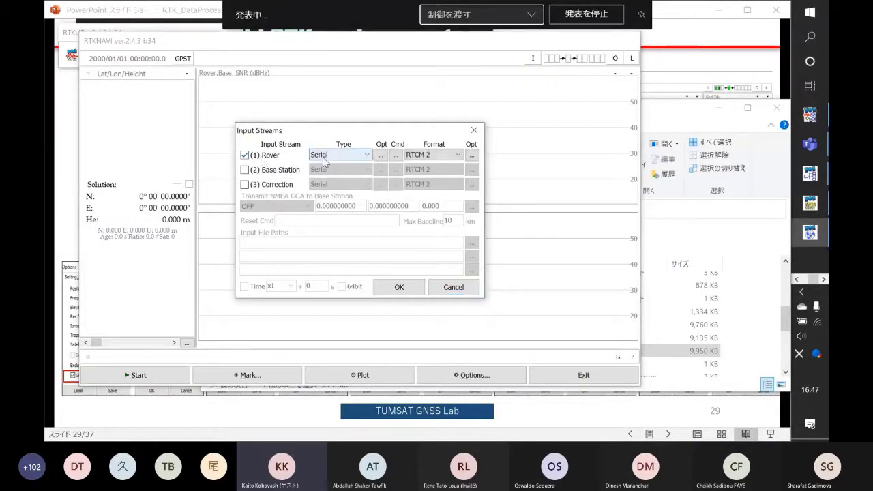
{"action": "left_click", "coordinate": [381, 155]}
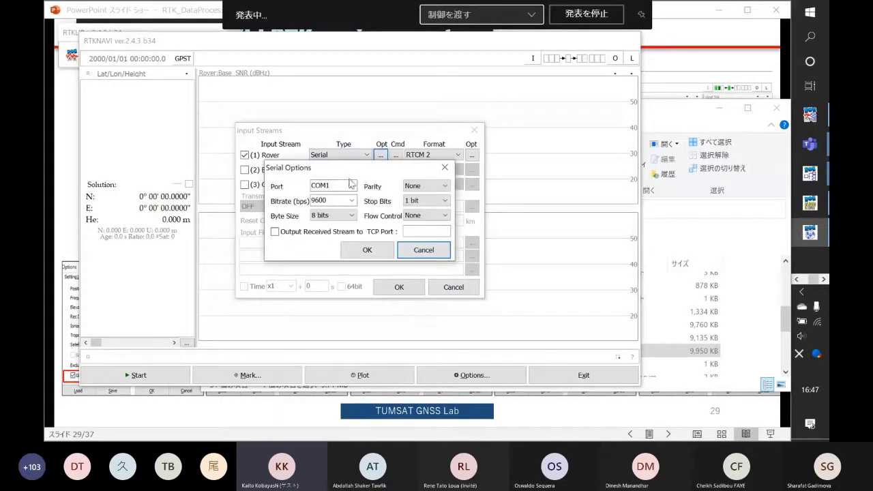
{"action": "left_click", "coordinate": [352, 187]}
{"action": "left_click", "coordinate": [334, 196]}
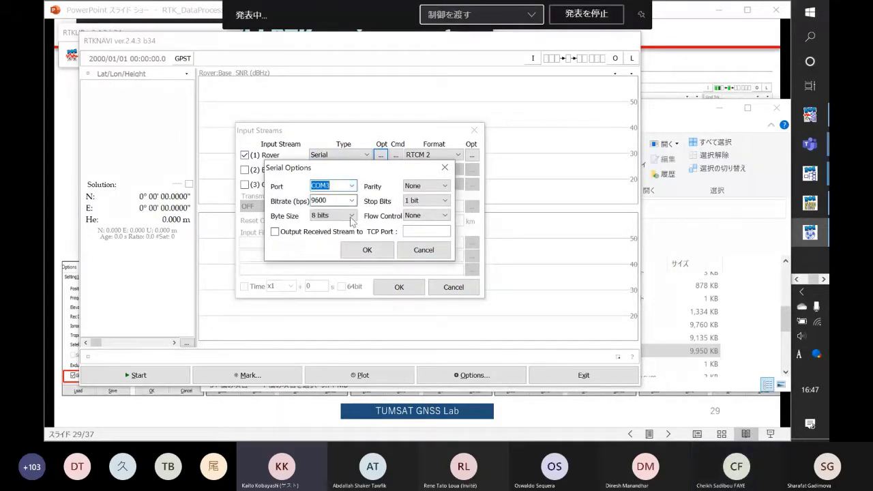
{"action": "left_click", "coordinate": [367, 251]}
Enable the Base Station input as an NTRIP Client with caster rtk2go.com, port 2101 and mountpoint ECJ71.
{"action": "left_click", "coordinate": [244, 170]}
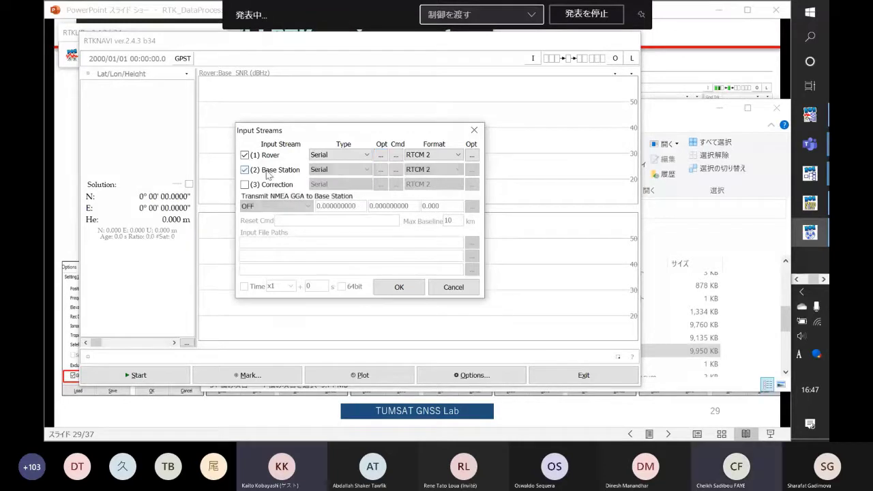
{"action": "left_click", "coordinate": [334, 175]}
{"action": "left_click", "coordinate": [338, 196]}
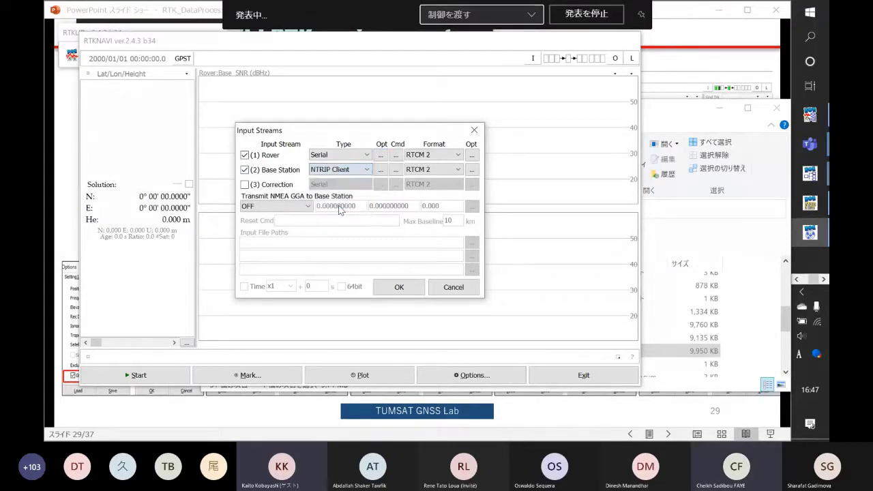
{"action": "left_click", "coordinate": [376, 171]}
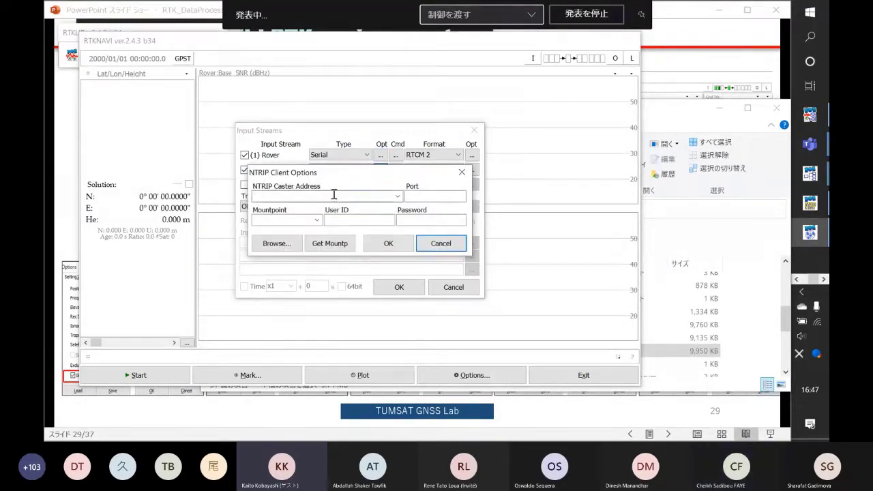
{"action": "type", "text": "rtk2"}
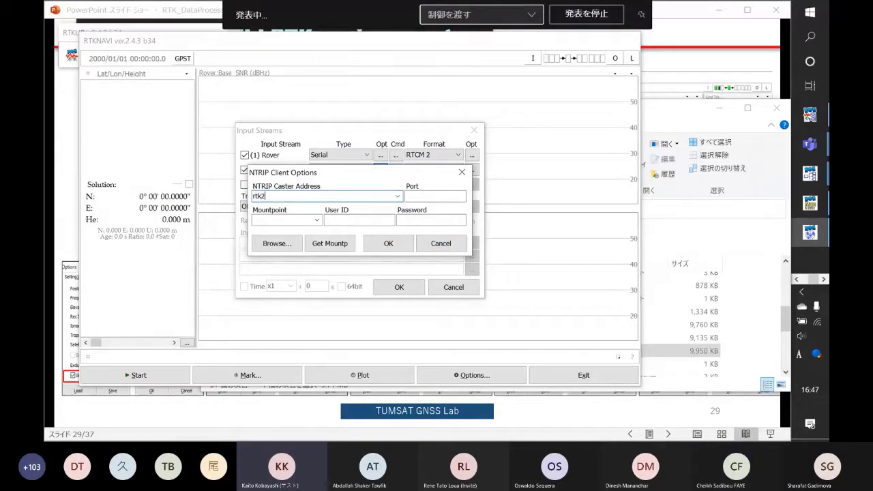
{"action": "type", "text": "go.com"}
{"action": "key", "text": "Tab"}
{"action": "type", "text": "2101"}
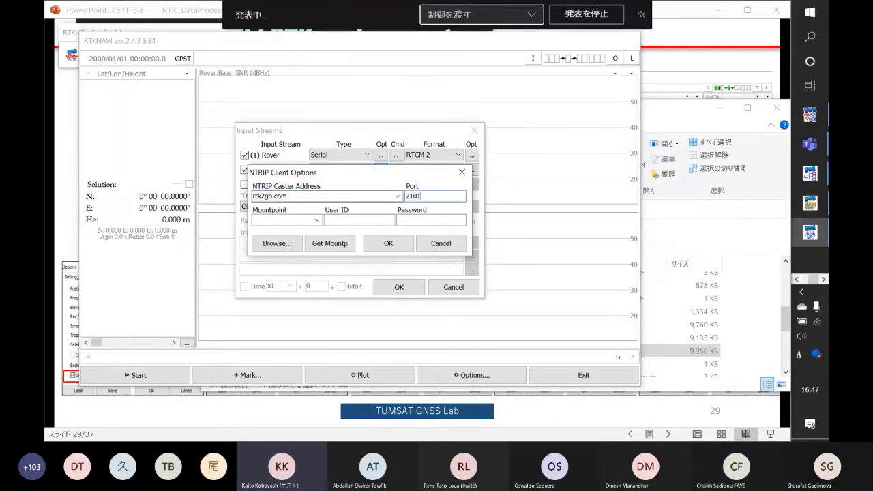
{"action": "key", "text": "Tab"}
{"action": "type", "text": "ECJ71"}
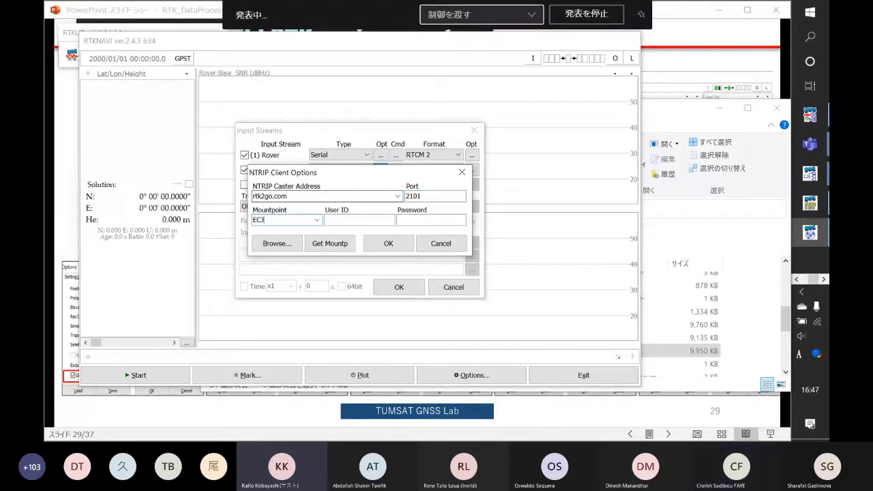
{"action": "left_click", "coordinate": [388, 243]}
Set the rover format to u-blox UBX and the base station format to RTCM 3, and apply the input streams.
{"action": "left_click", "coordinate": [433, 156]}
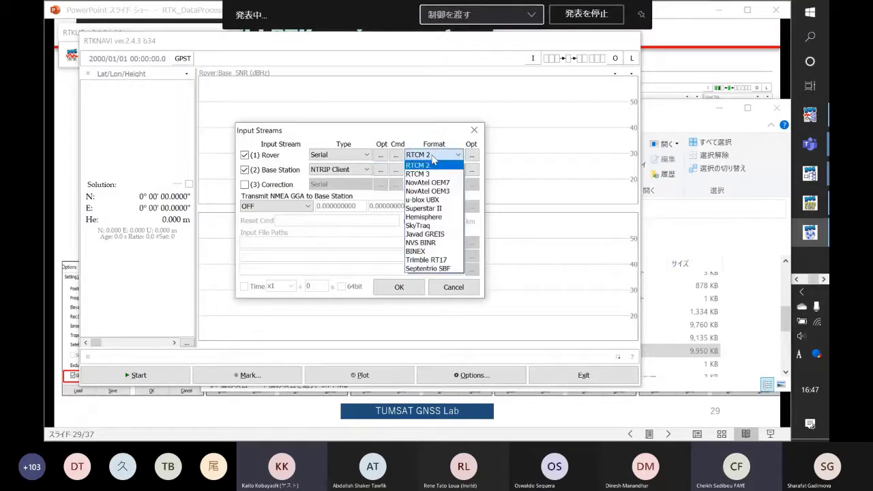
{"action": "left_click", "coordinate": [427, 199]}
{"action": "left_click", "coordinate": [426, 170]}
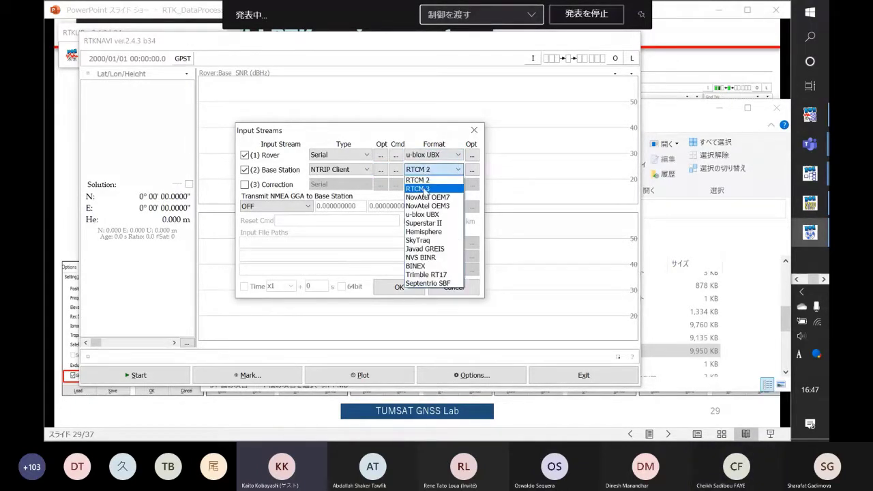
{"action": "left_click", "coordinate": [425, 191]}
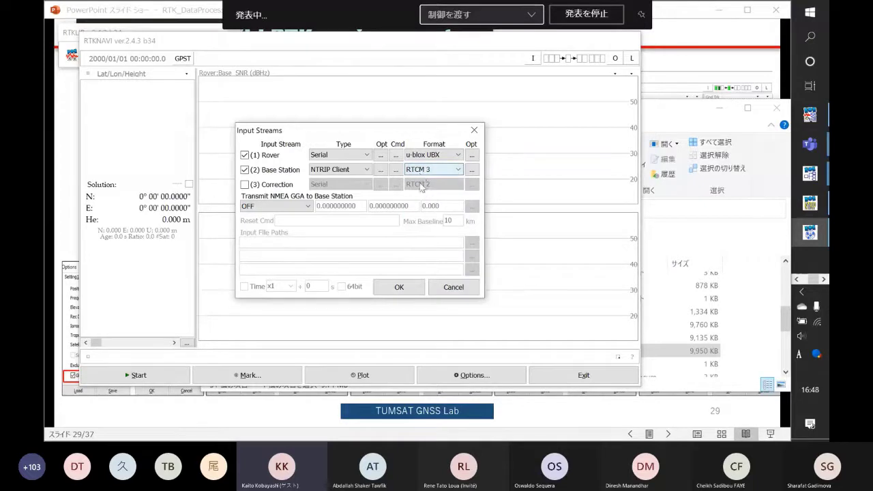
{"action": "left_click", "coordinate": [399, 288]}
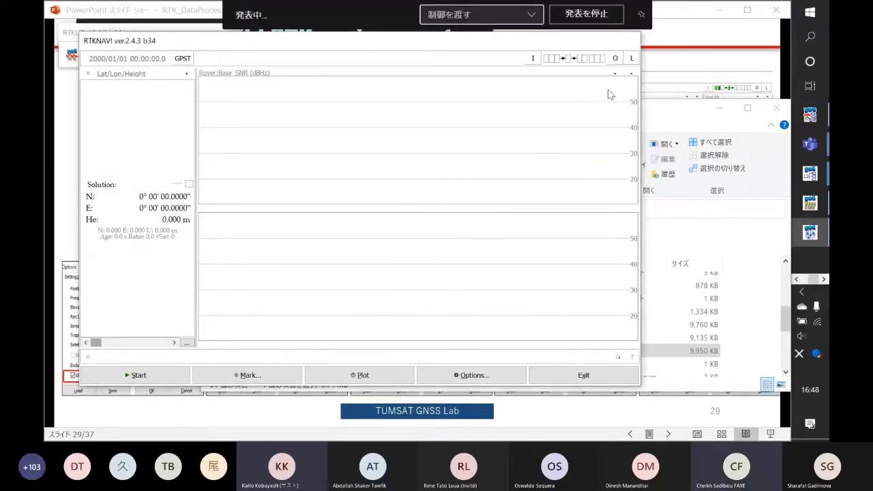
Review the Output Streams and Log Streams settings, and accept both without enabling any stream.
{"action": "left_click", "coordinate": [615, 58]}
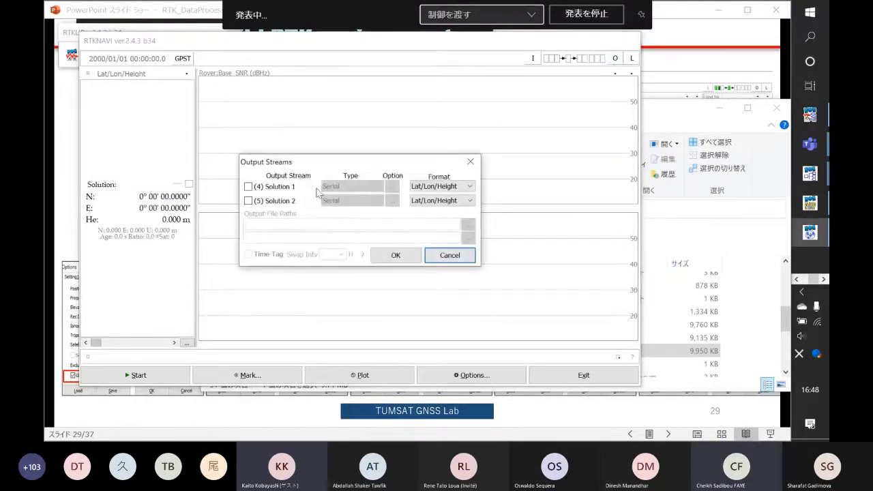
{"action": "left_click", "coordinate": [396, 255]}
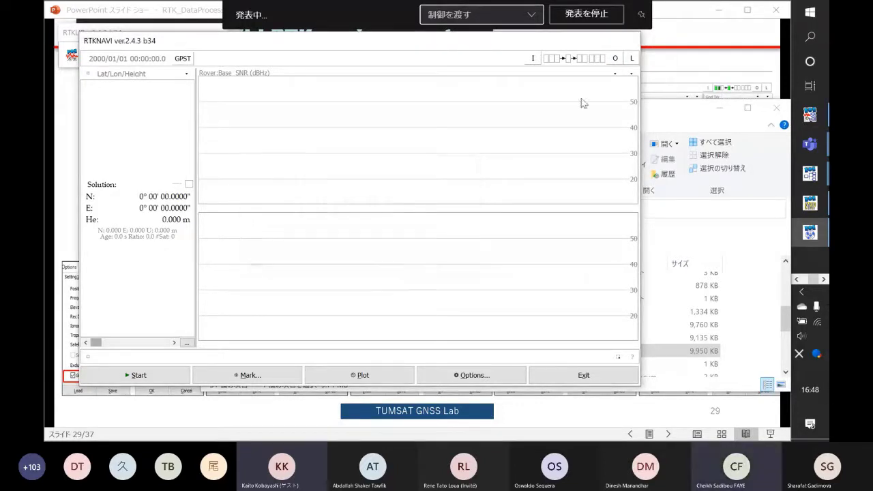
{"action": "left_click", "coordinate": [632, 58]}
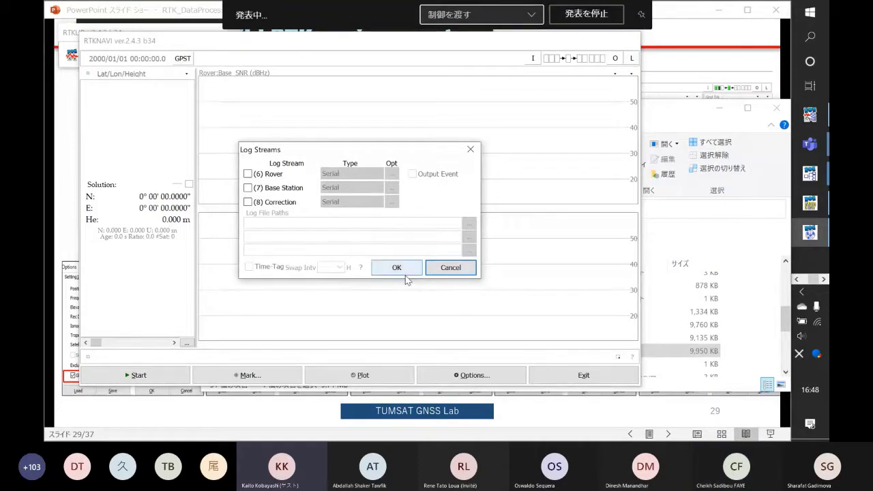
{"action": "left_click", "coordinate": [405, 272]}
In the processing options, set the positioning mode to Kinematic and enable GLONASS, Galileo, QZSS and BDS.
{"action": "left_click", "coordinate": [471, 375]}
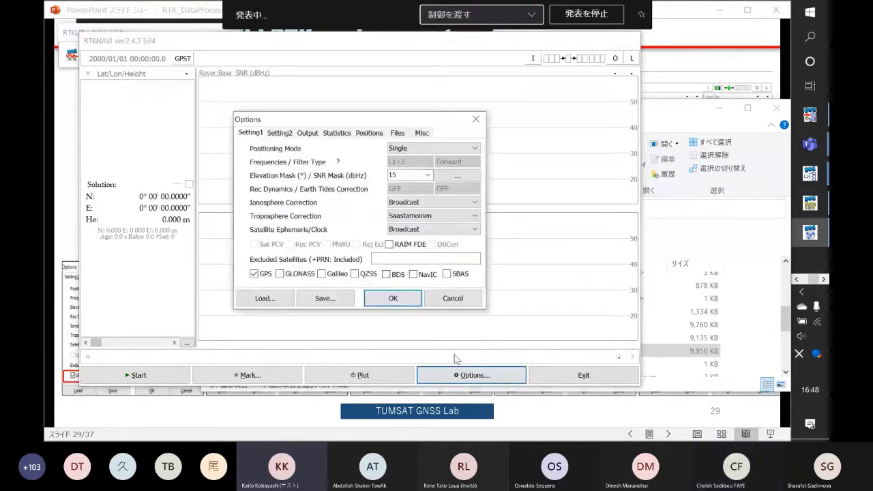
{"action": "left_click", "coordinate": [416, 148]}
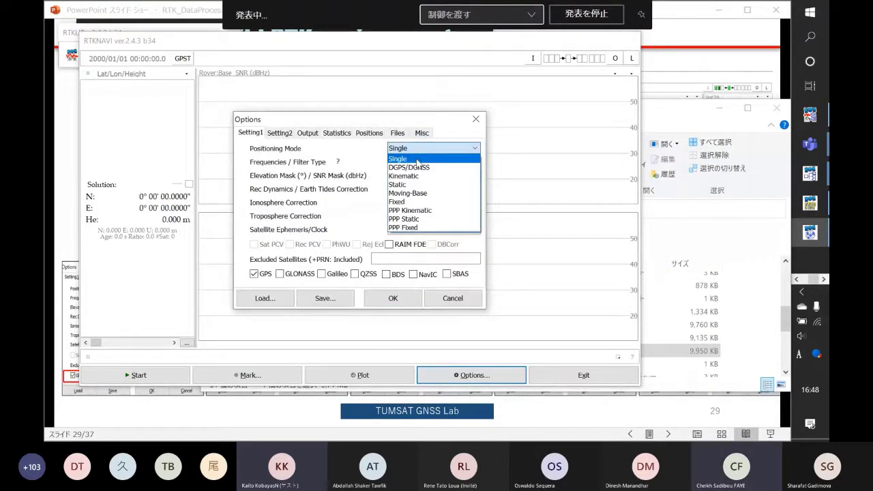
{"action": "left_click", "coordinate": [418, 173]}
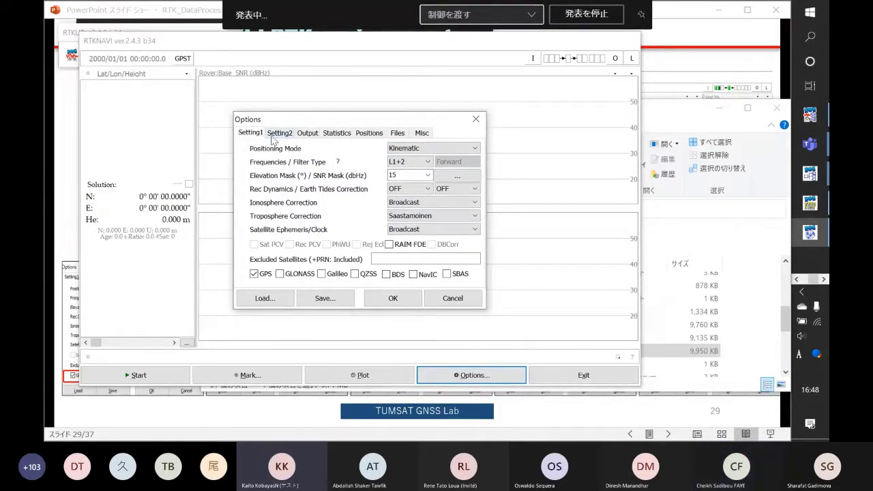
{"action": "left_click", "coordinate": [289, 275]}
{"action": "left_click", "coordinate": [325, 279]}
{"action": "left_click", "coordinate": [367, 280]}
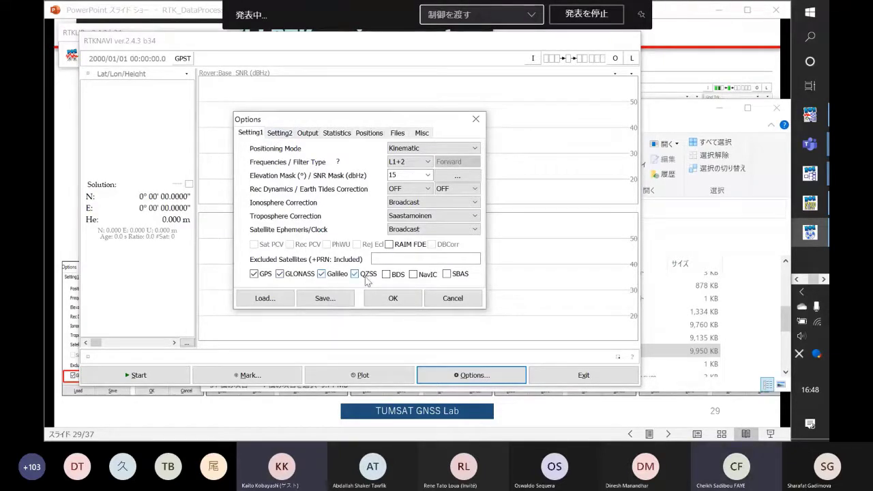
{"action": "left_click", "coordinate": [388, 274]}
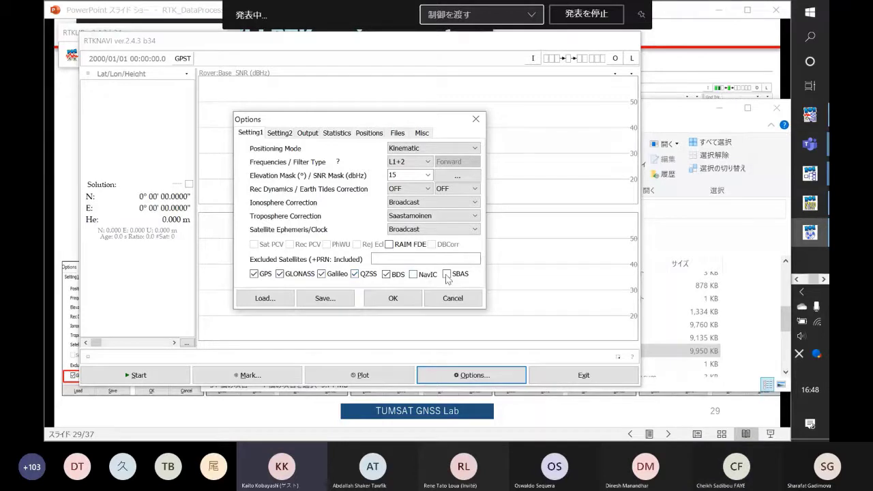
Set the base station position source to RTCM/Raw Antenna Position, apply the options and start RTK processing.
{"action": "left_click", "coordinate": [288, 132]}
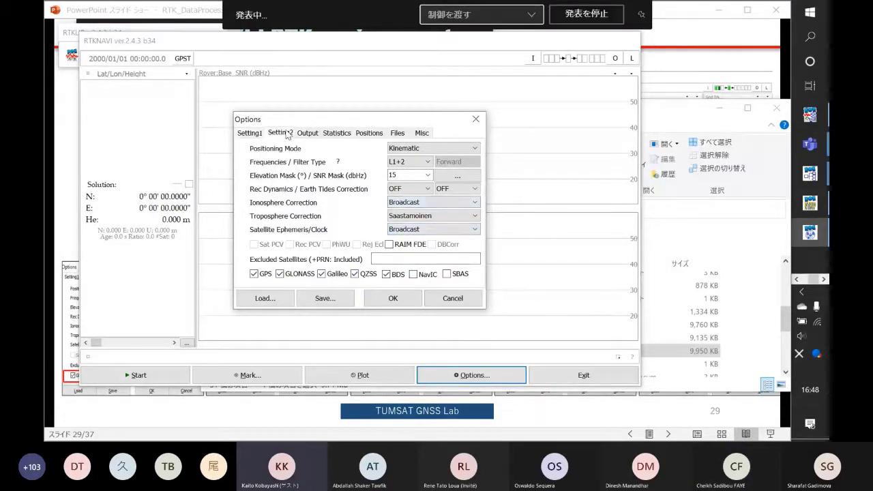
{"action": "left_click", "coordinate": [298, 133]}
{"action": "left_click", "coordinate": [336, 132]}
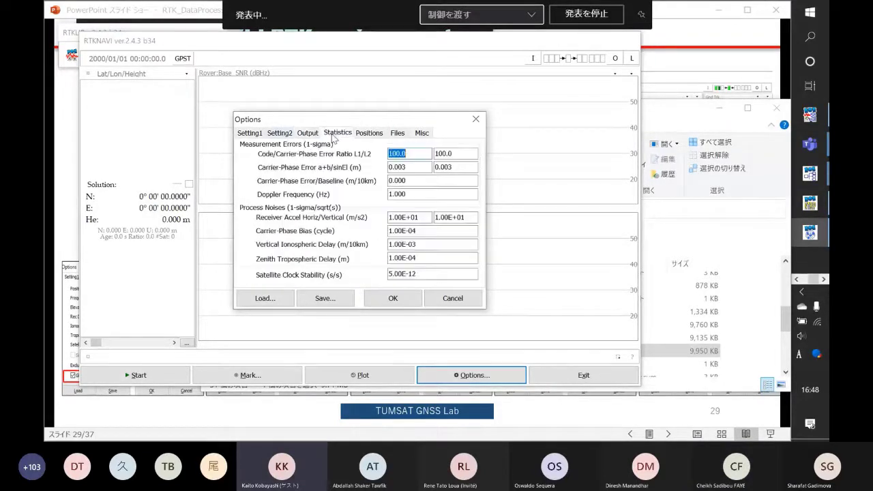
{"action": "left_click", "coordinate": [369, 132]}
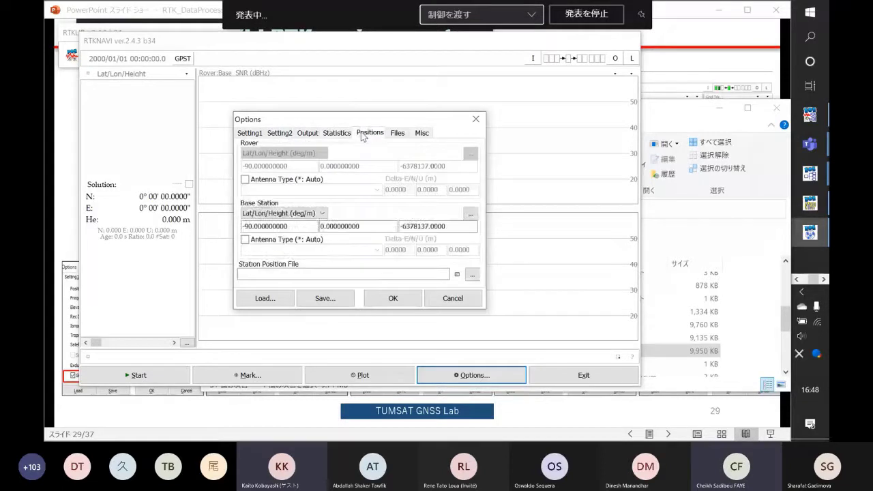
{"action": "left_click", "coordinate": [300, 213]}
{"action": "left_click", "coordinate": [286, 250]}
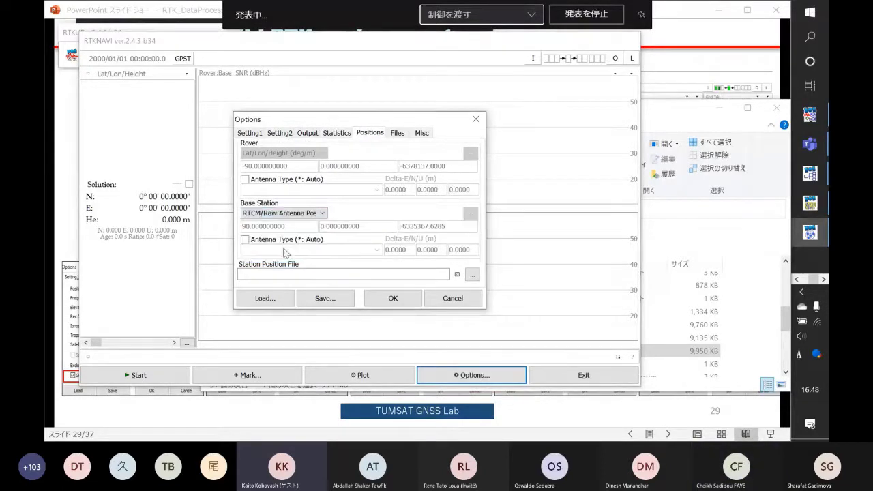
{"action": "left_click", "coordinate": [391, 298]}
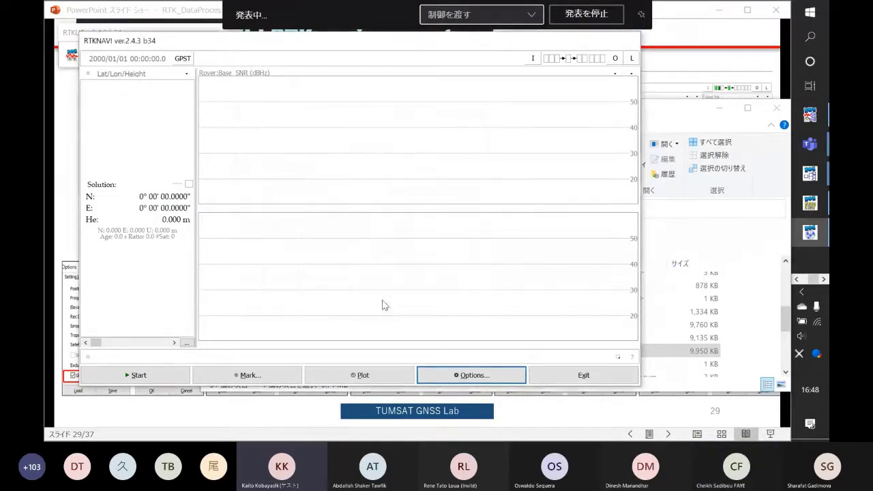
{"action": "left_click", "coordinate": [167, 376]}
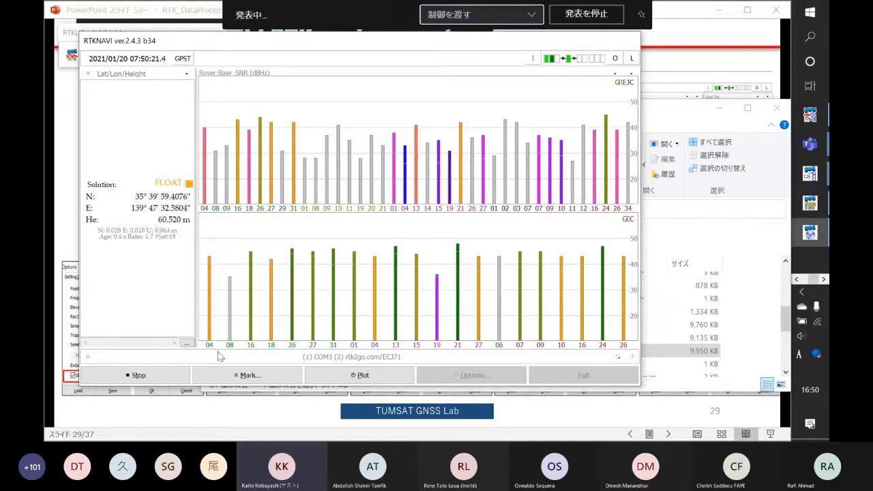
Stop the processing and change the frequencies option to L1.
{"action": "left_click", "coordinate": [155, 376]}
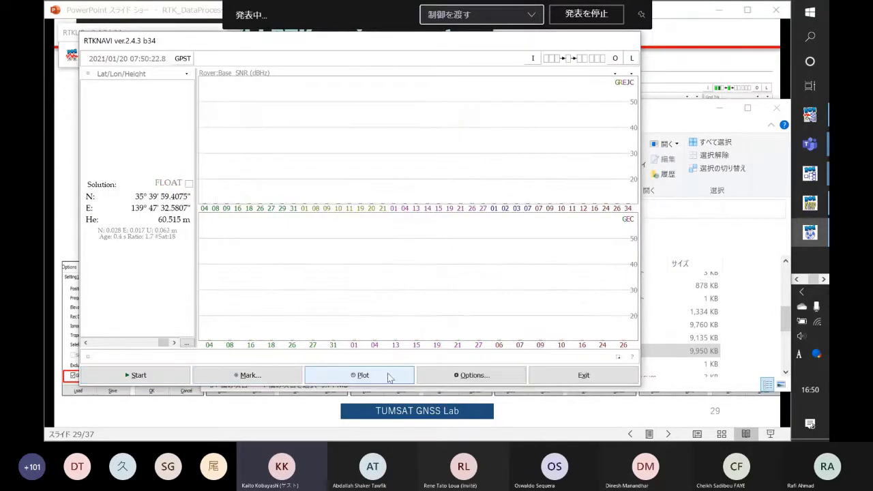
{"action": "left_click", "coordinate": [444, 376]}
{"action": "left_click", "coordinate": [250, 133]}
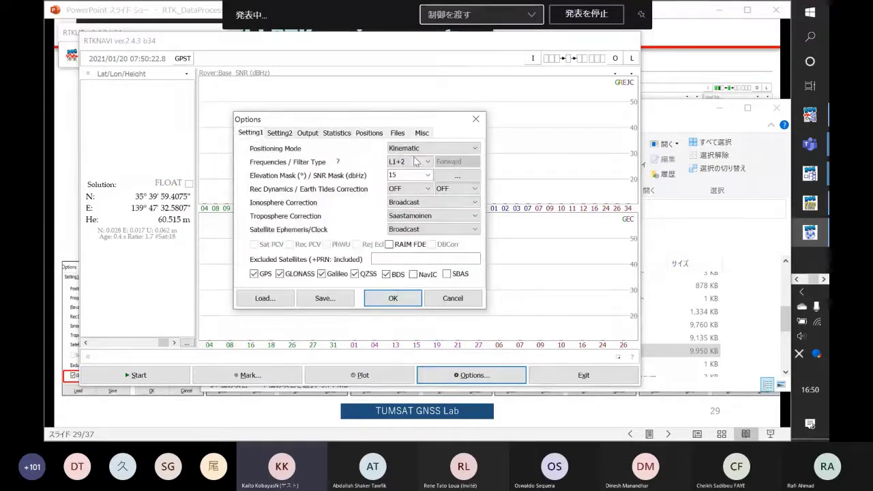
{"action": "left_click", "coordinate": [408, 161]}
{"action": "left_click", "coordinate": [414, 172]}
Set the GPS integer ambiguity resolution to Instantaneous, apply the options and restart RTK processing.
{"action": "left_click", "coordinate": [344, 134]}
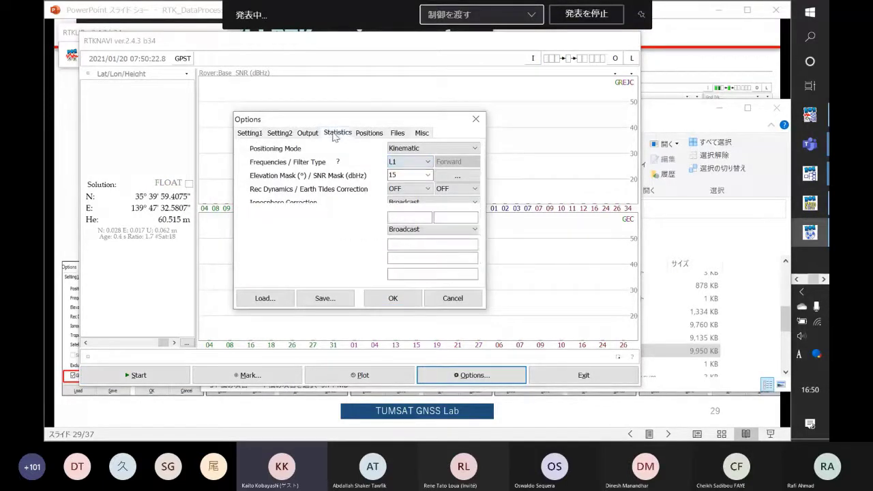
{"action": "left_click", "coordinate": [307, 132]}
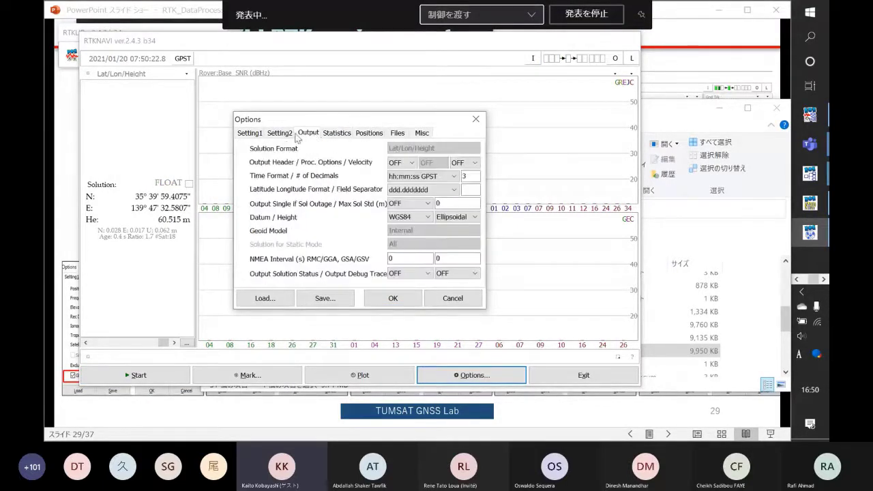
{"action": "left_click", "coordinate": [279, 133]}
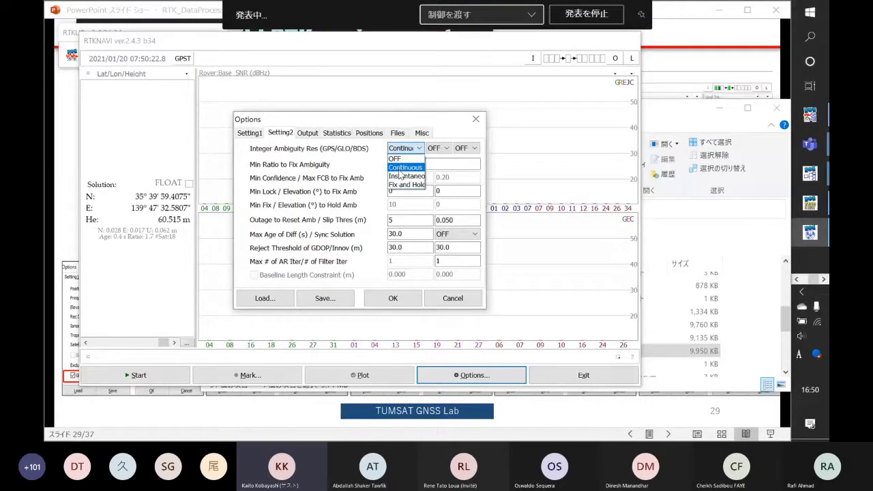
{"action": "left_click", "coordinate": [401, 174]}
{"action": "left_click", "coordinate": [391, 298]}
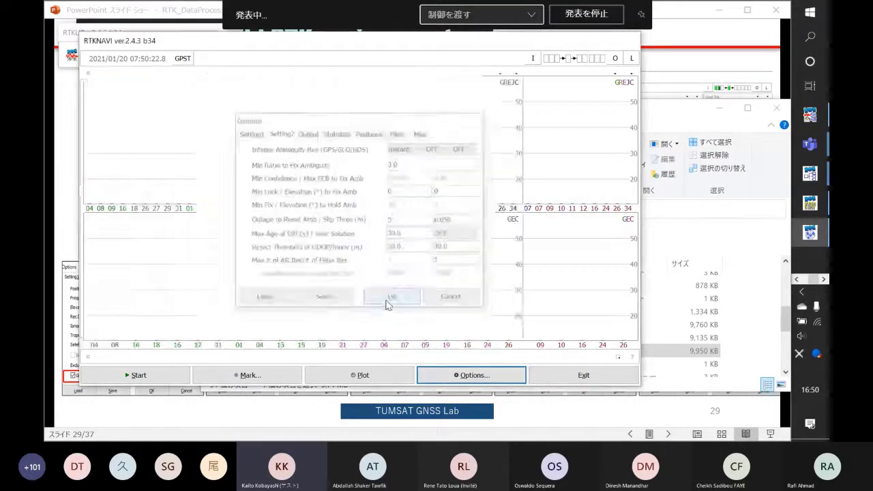
{"action": "left_click", "coordinate": [161, 377]}
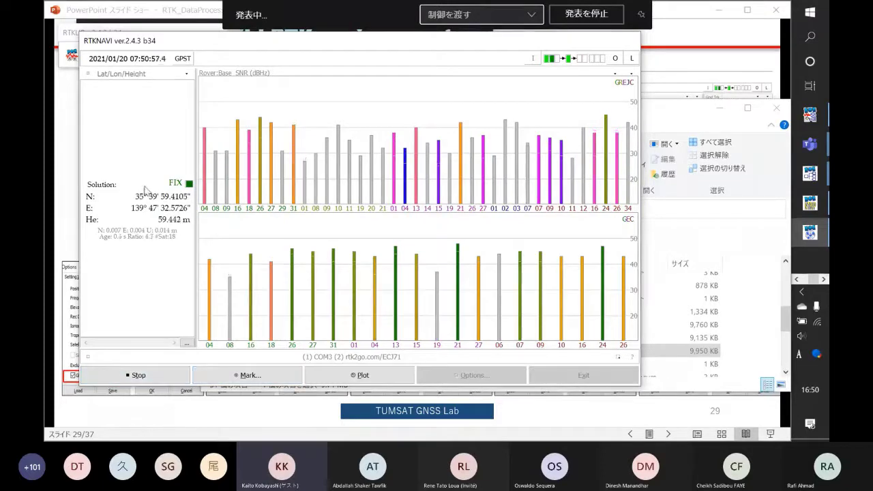
Cycle the solution display through X/Y/Z-ECEF to Pitch/Yaw/Length-Baseline.
{"action": "left_click", "coordinate": [187, 76]}
{"action": "left_click", "coordinate": [187, 75]}
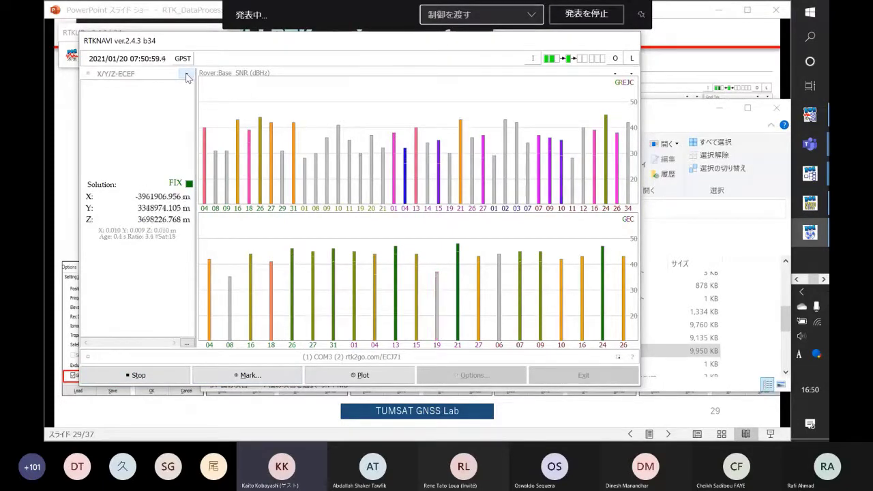
{"action": "left_click", "coordinate": [187, 75]}
{"action": "left_click", "coordinate": [188, 75]}
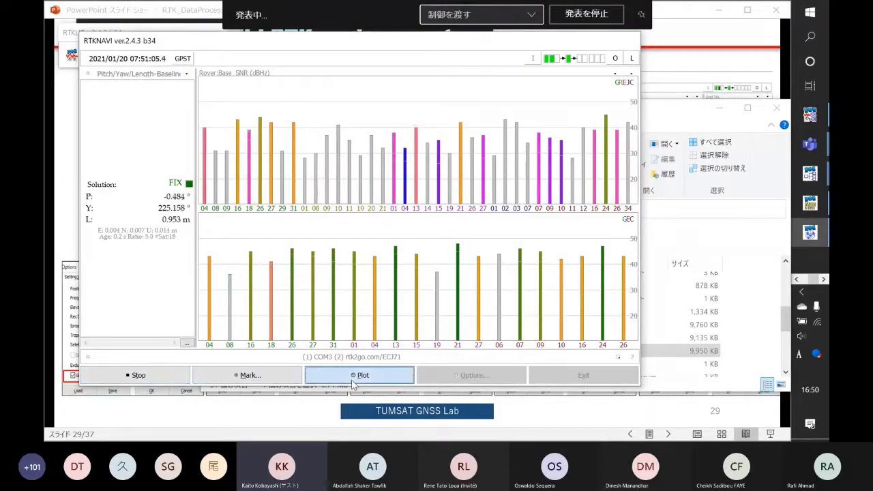
Open the real-time ground track plot of the solution and set its scale to 10 cm.
{"action": "left_click", "coordinate": [352, 381]}
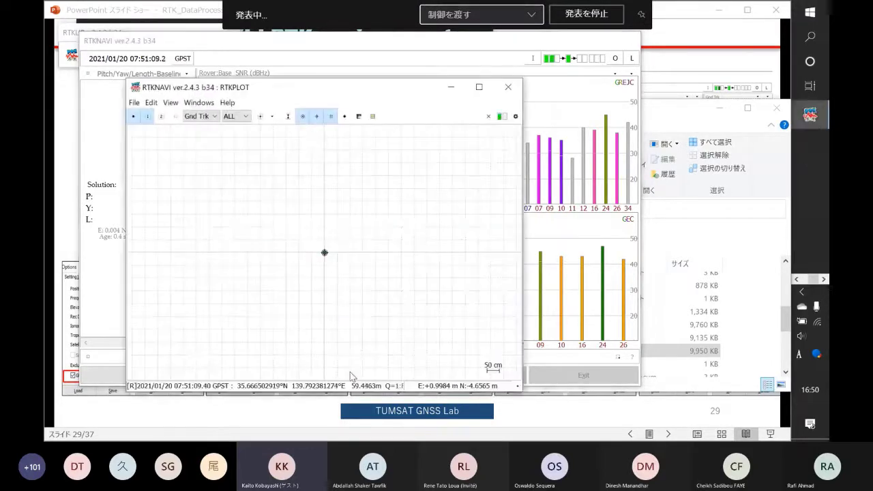
{"action": "left_click", "coordinate": [271, 117]}
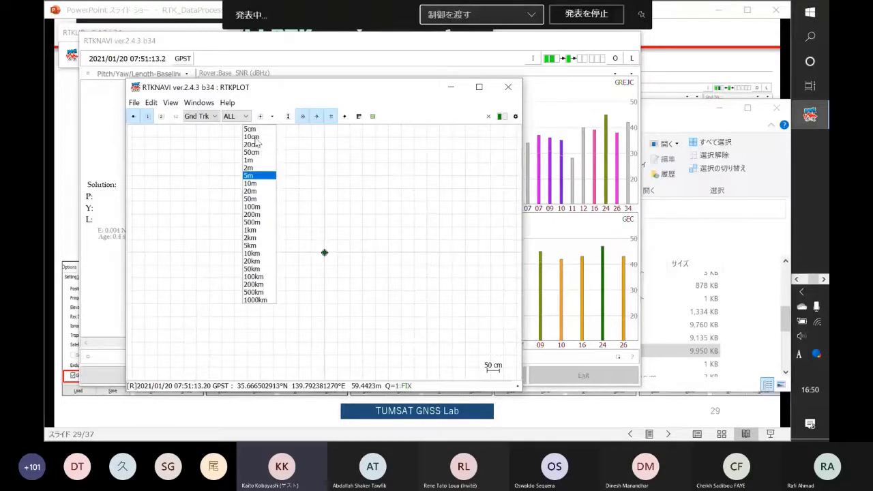
{"action": "left_click", "coordinate": [256, 138]}
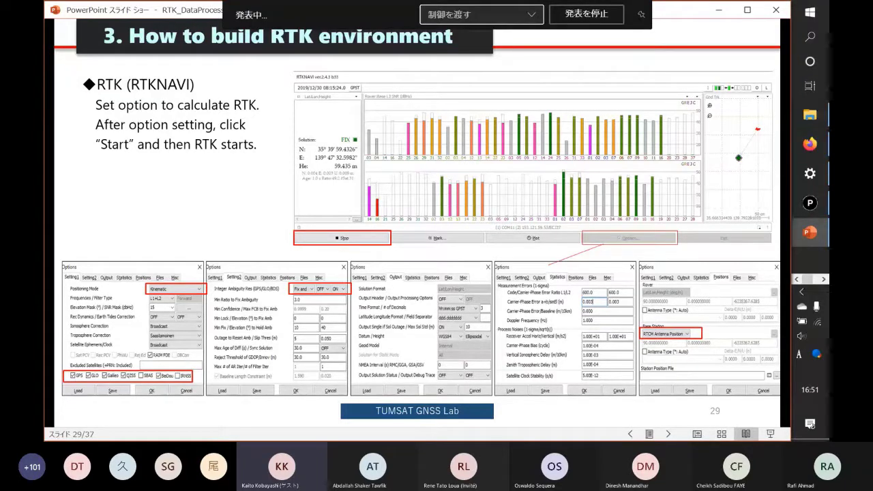
Switch to the PowerPoint slide show and advance to slide 30 on data recording and format conversion.
{"action": "key", "text": "Right"}
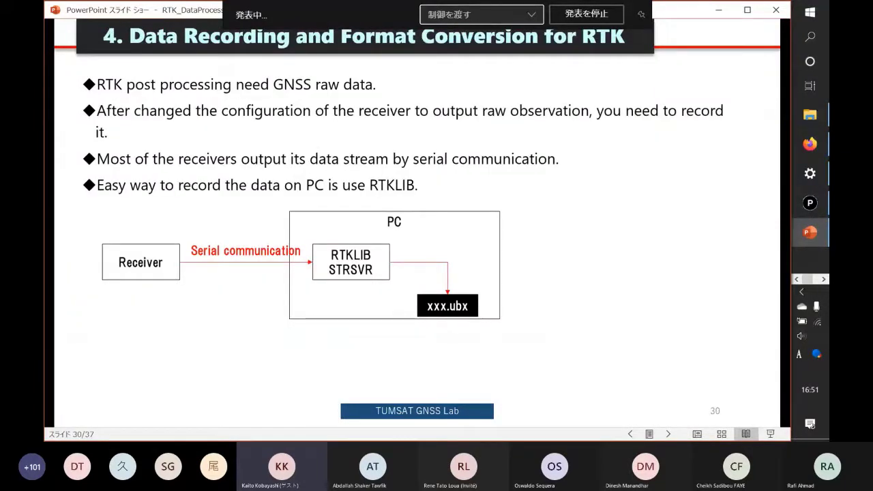